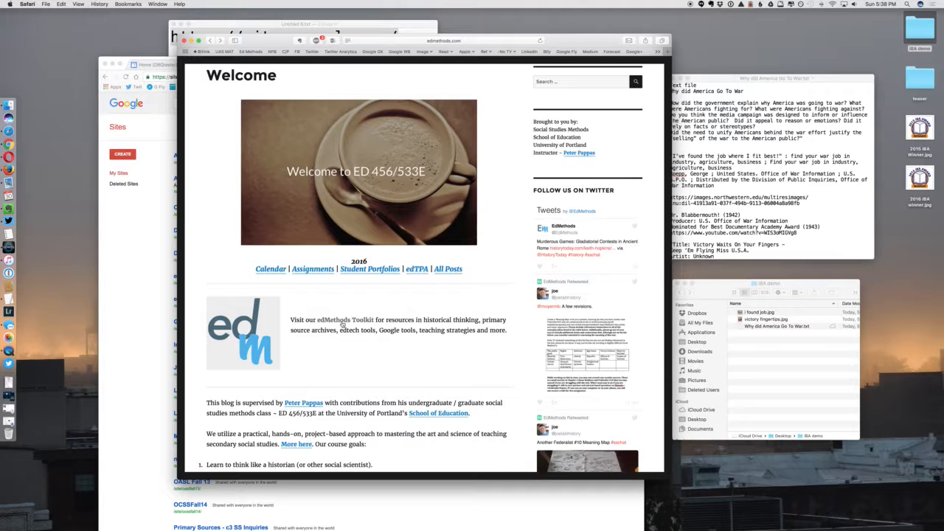
- Open the edMethods Toolkit's Google Sites page and go to its Google Sites Cheat Sheet
left_click(343, 322)
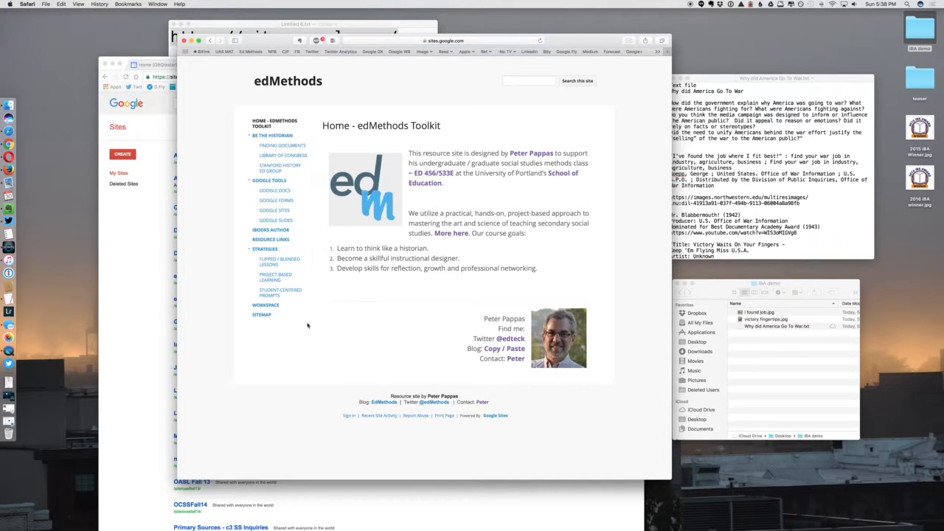
left_click(272, 212)
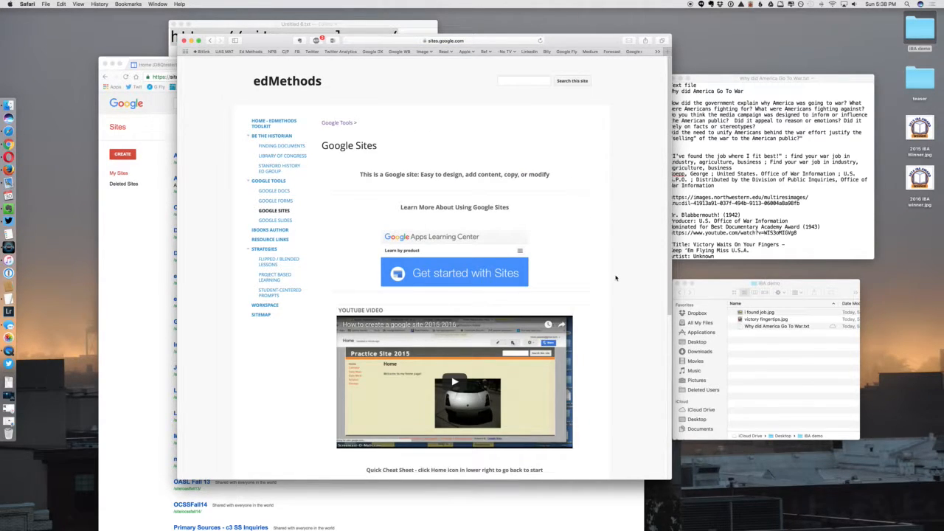
scroll(619, 277, "down", 3)
scroll(616, 277, "down", 5)
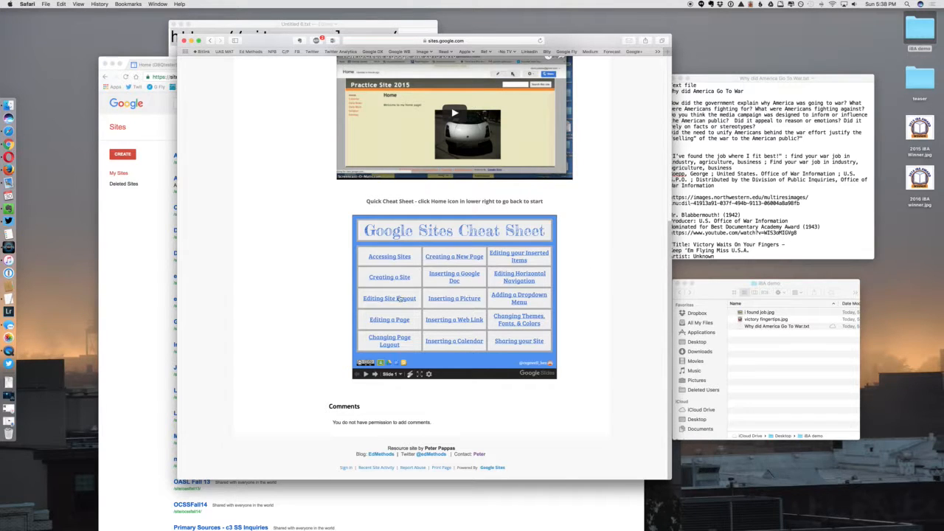
- View the cheat sheet slides on creating a new page and inserting a Google Doc
left_click(444, 260)
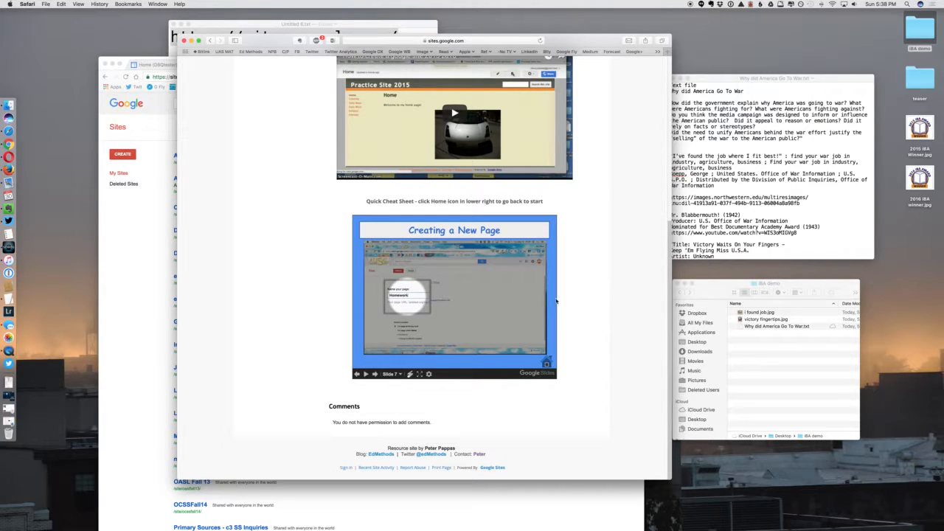
left_click(548, 364)
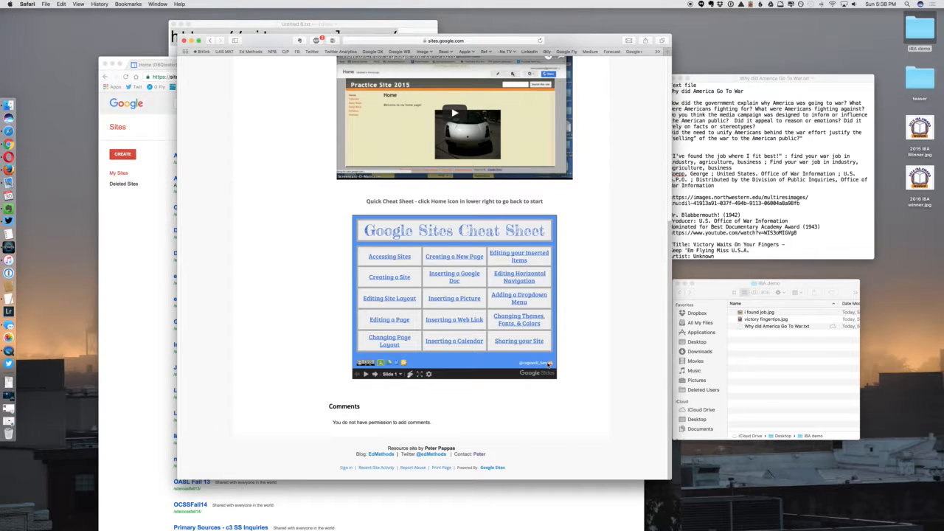
left_click(462, 278)
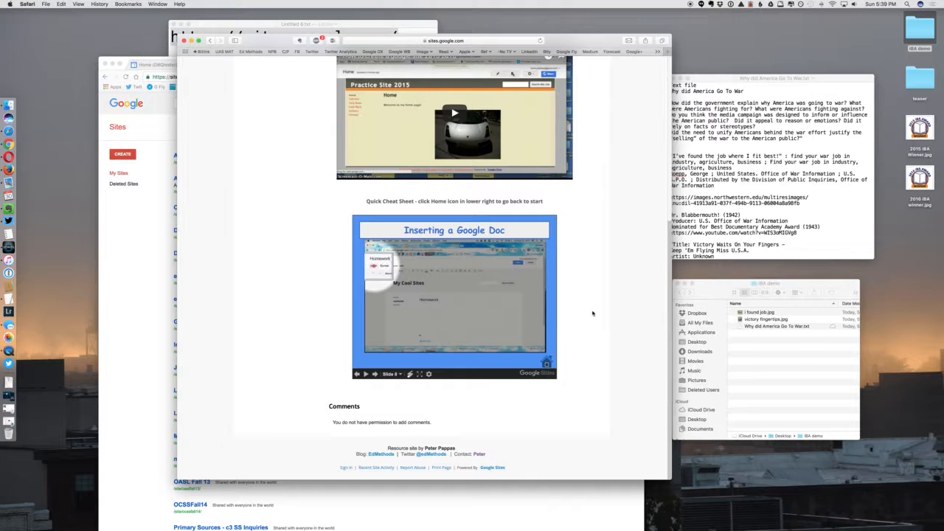
scroll(592, 314, "up", 3)
scroll(593, 314, "up", 4)
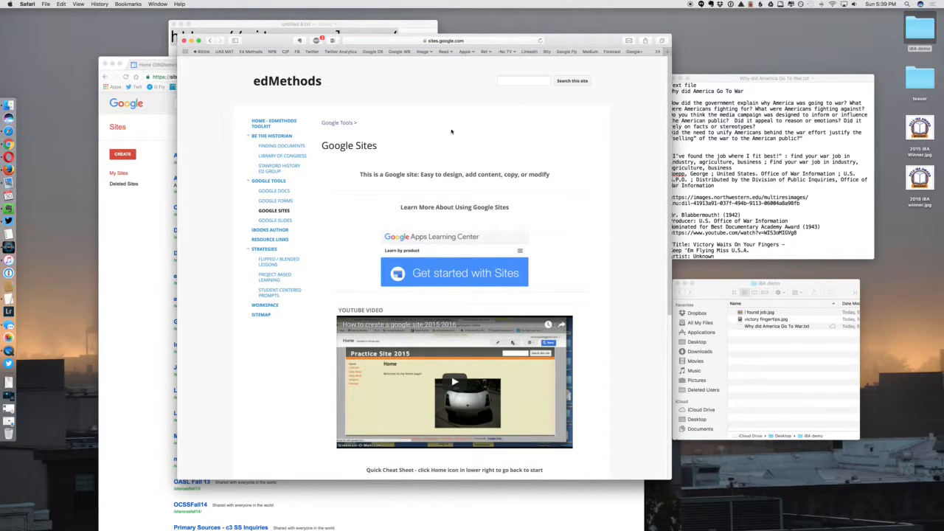
- Close the edMethods window, switch to Chrome and look through the list of existing Google Sites
left_click(184, 41)
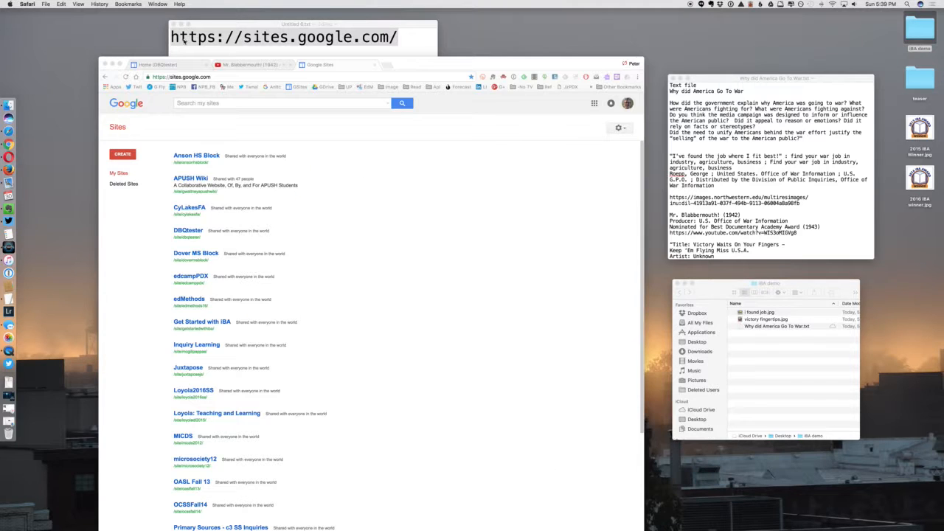
left_click(253, 26)
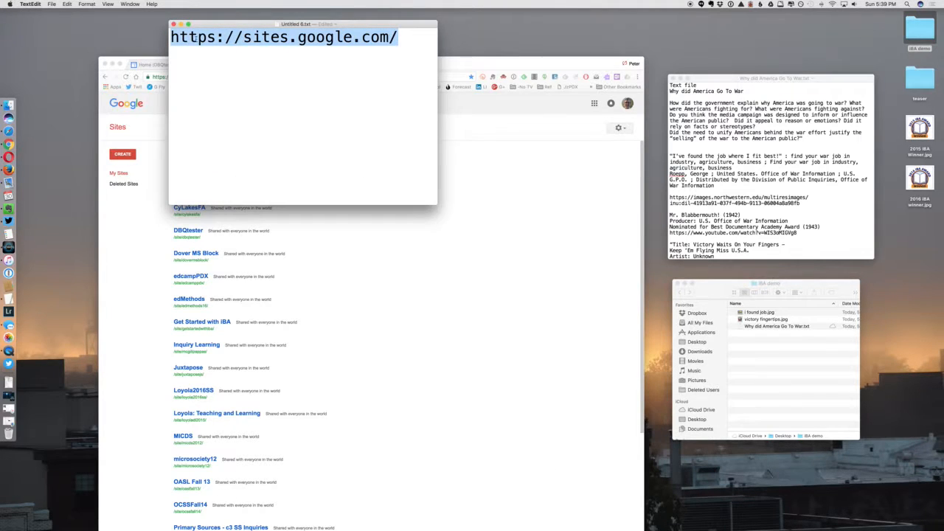
left_click(155, 117)
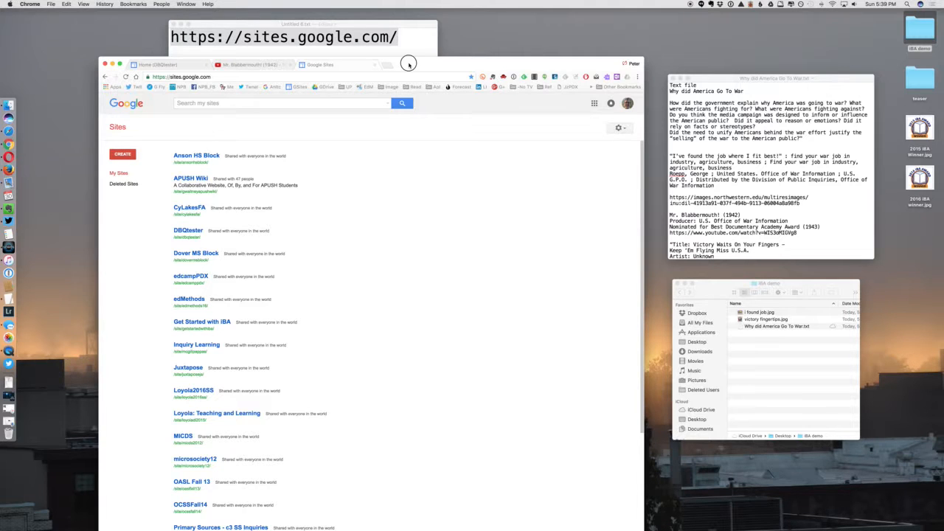
left_click_drag(409, 67, 404, 68)
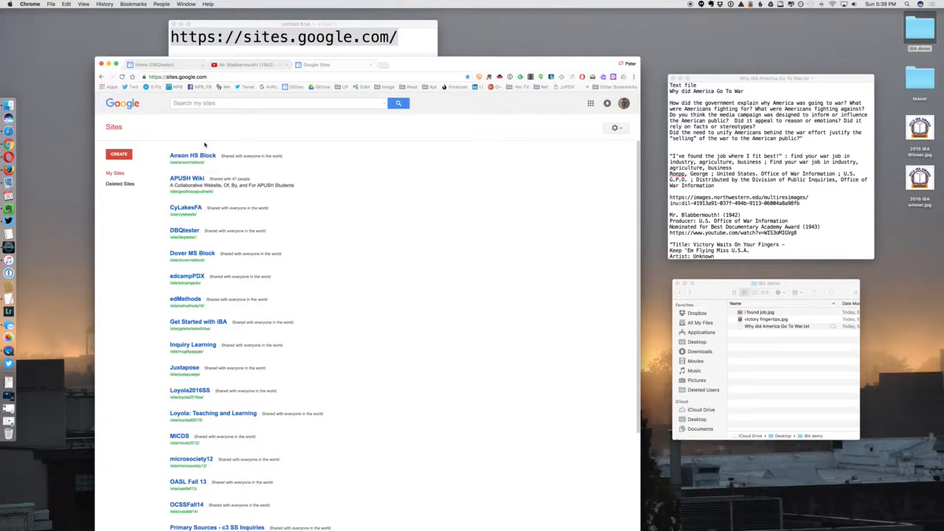
scroll(264, 360, "down", 5)
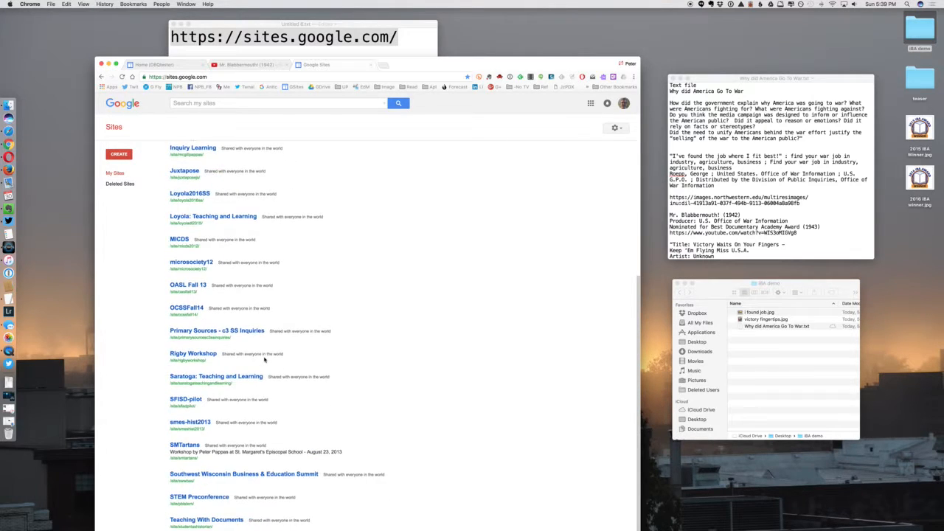
scroll(264, 359, "up", 5)
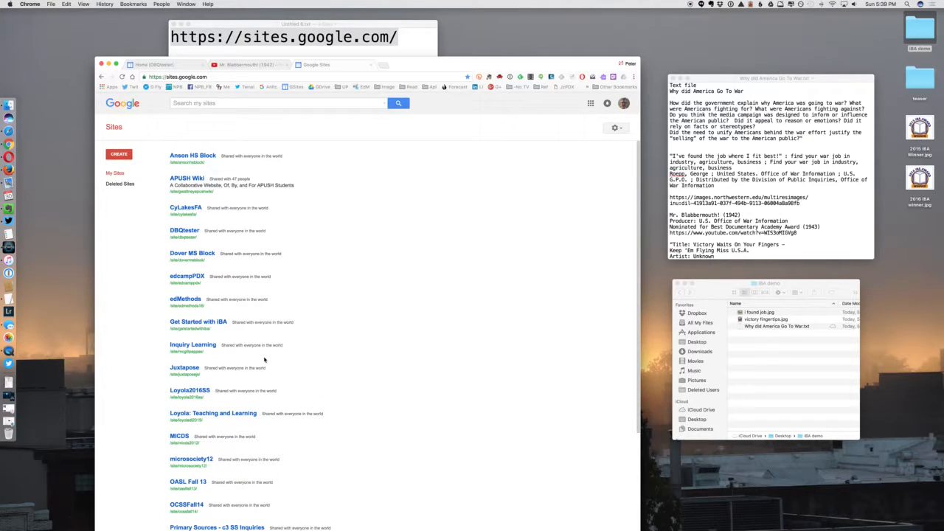
- View the Anson HS Block, APUSH Wiki and CyLakesFA sites one after another, closing each
left_click(201, 157)
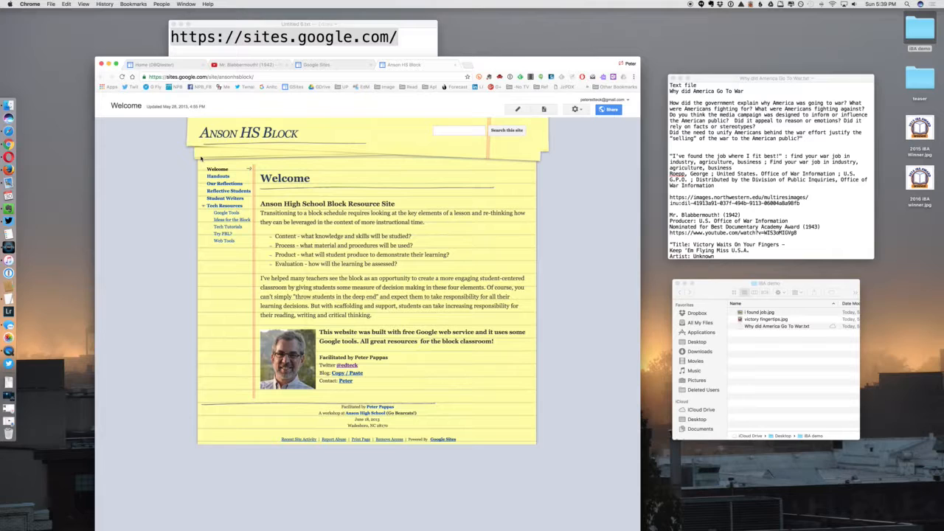
left_click(455, 65)
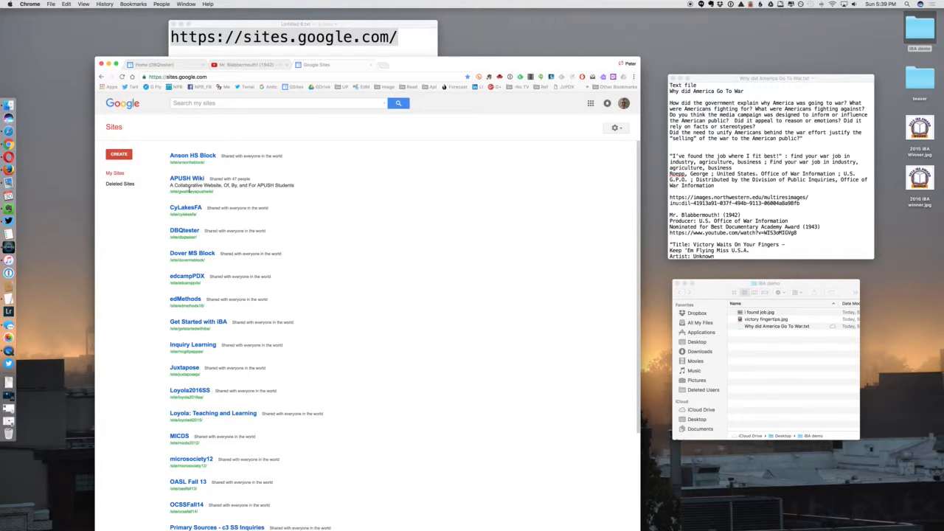
left_click(197, 180)
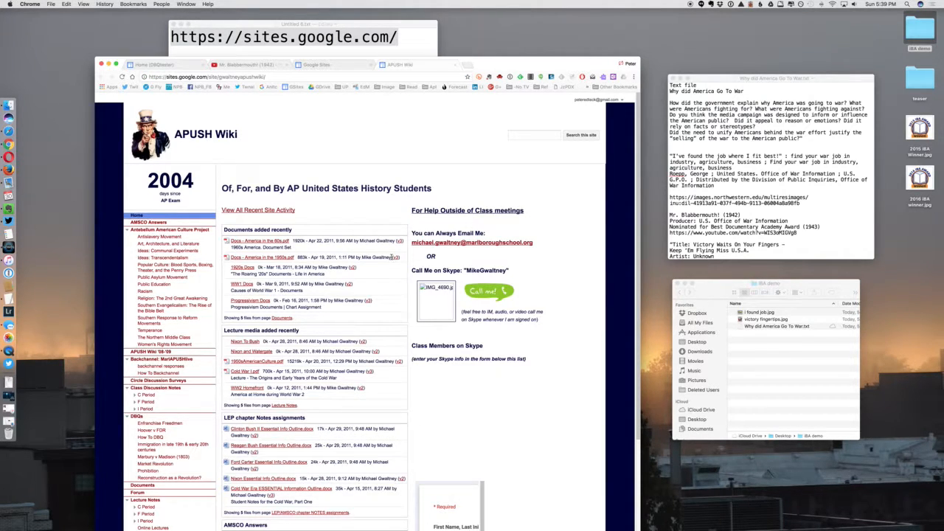
scroll(391, 256, "down", 5)
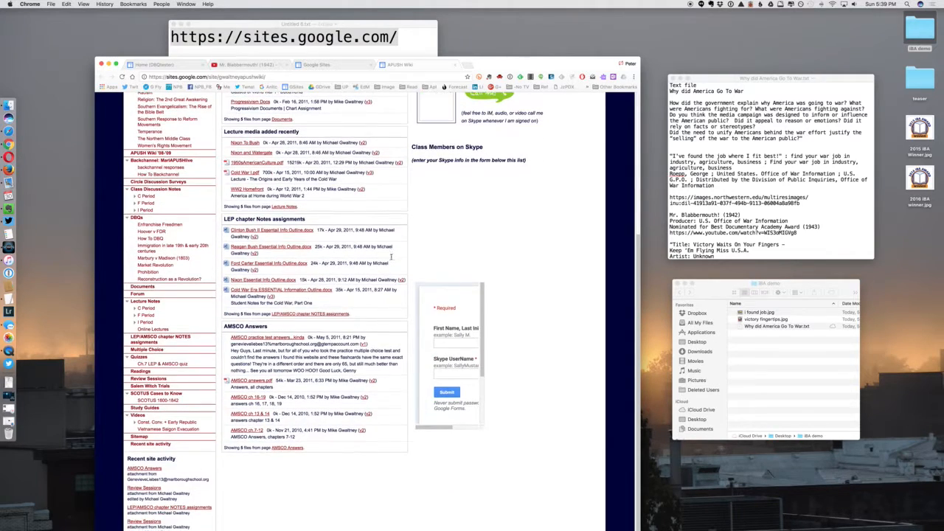
scroll(369, 257, "up", 5)
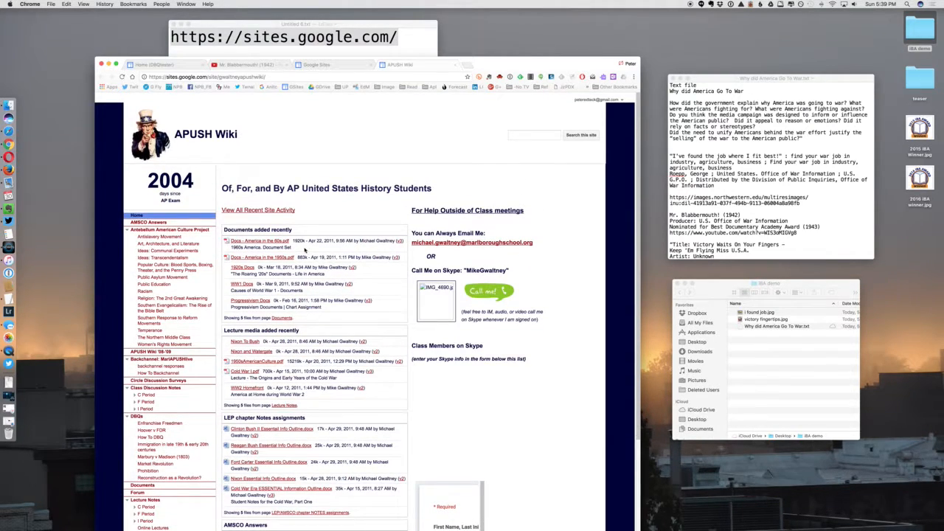
left_click(455, 66)
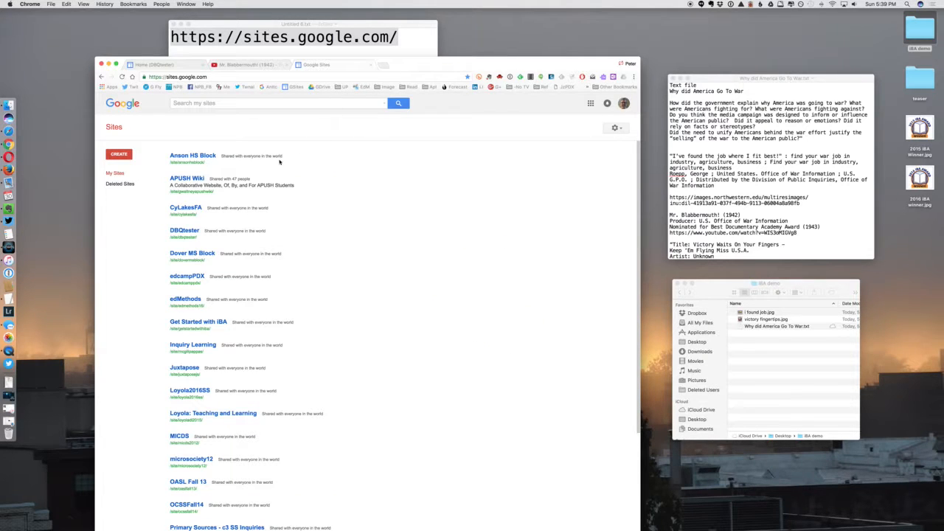
left_click(193, 208)
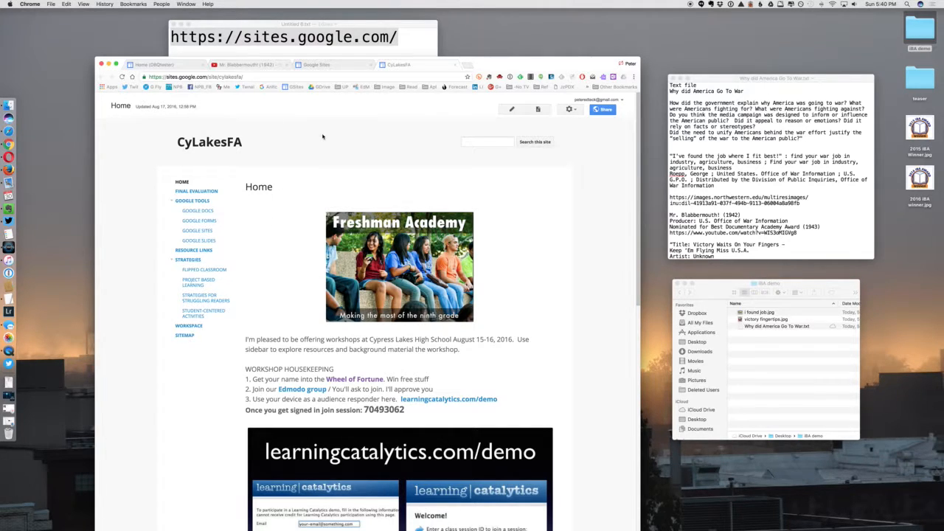
left_click(456, 65)
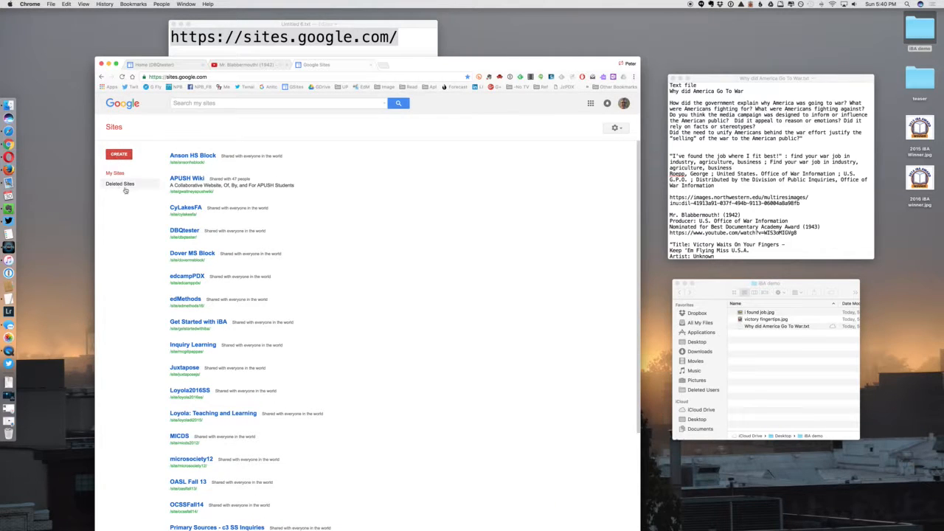
- Start a new Google site, look through the available themes and collapse the theme list
left_click(122, 155)
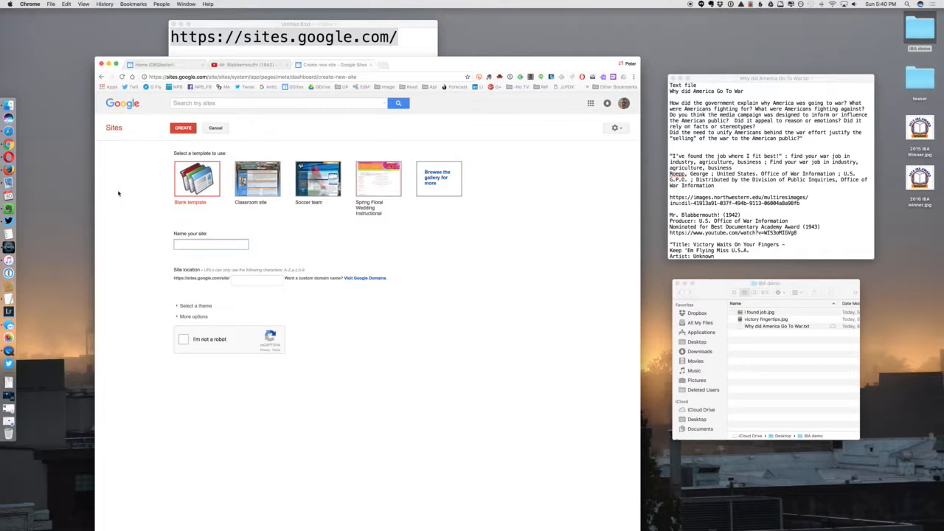
left_click(178, 306)
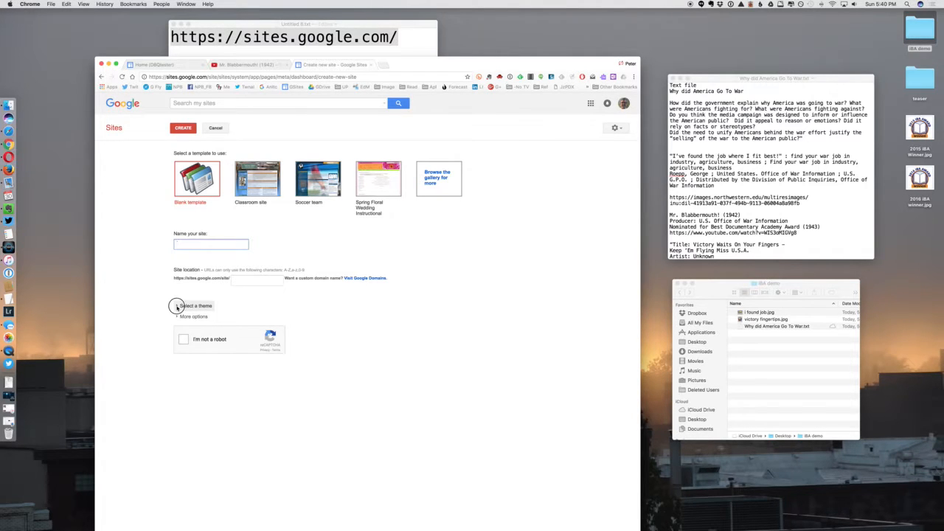
scroll(272, 382, "down", 5)
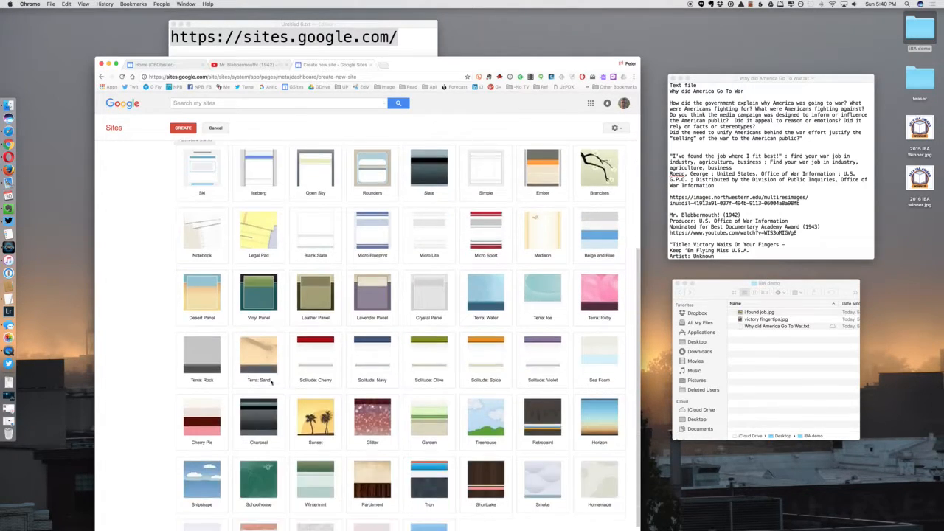
scroll(271, 382, "up", 7)
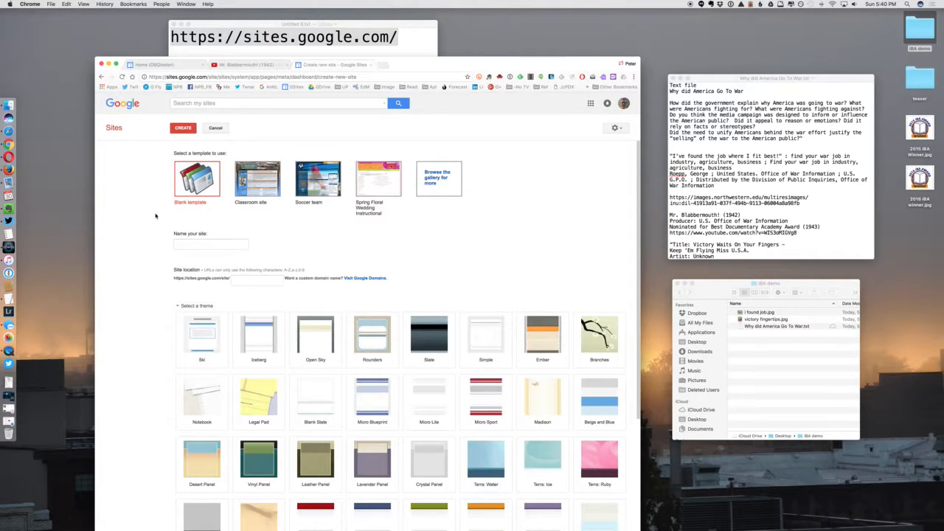
left_click(193, 306)
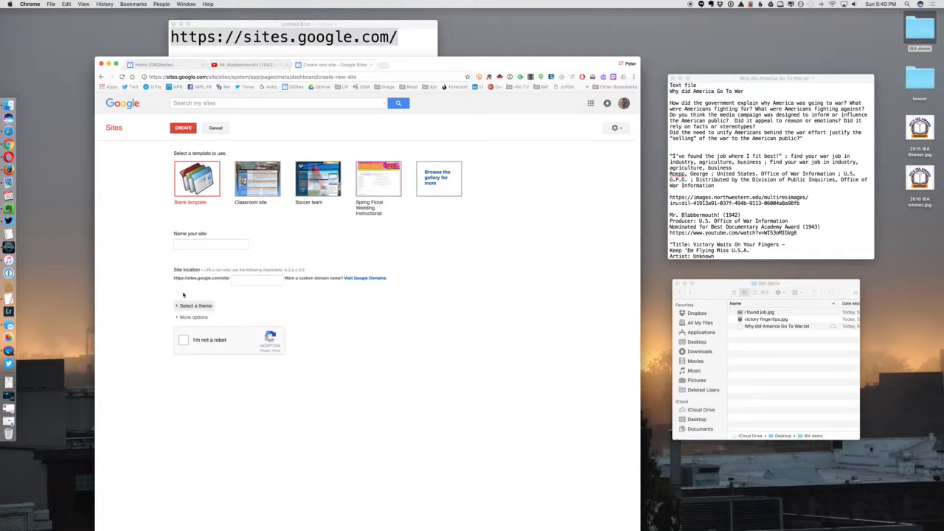
- Try to create a blank-template site named "edmethods", complete the robot check, and return to the site list
left_click(200, 246)
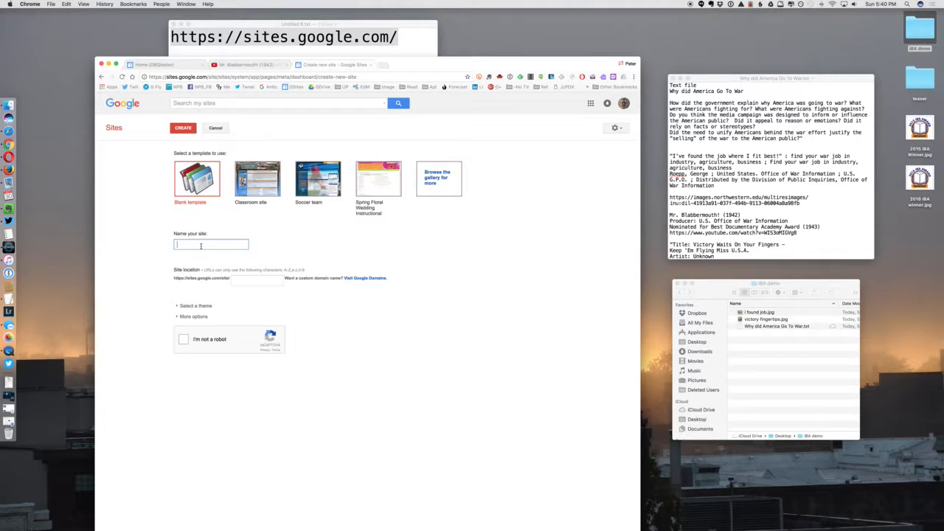
type("edmethods")
left_click(185, 340)
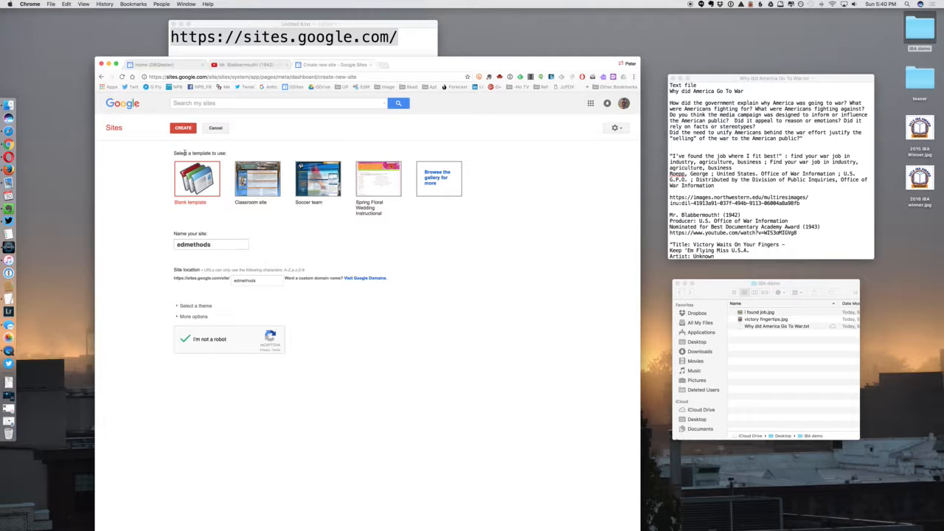
left_click(189, 129)
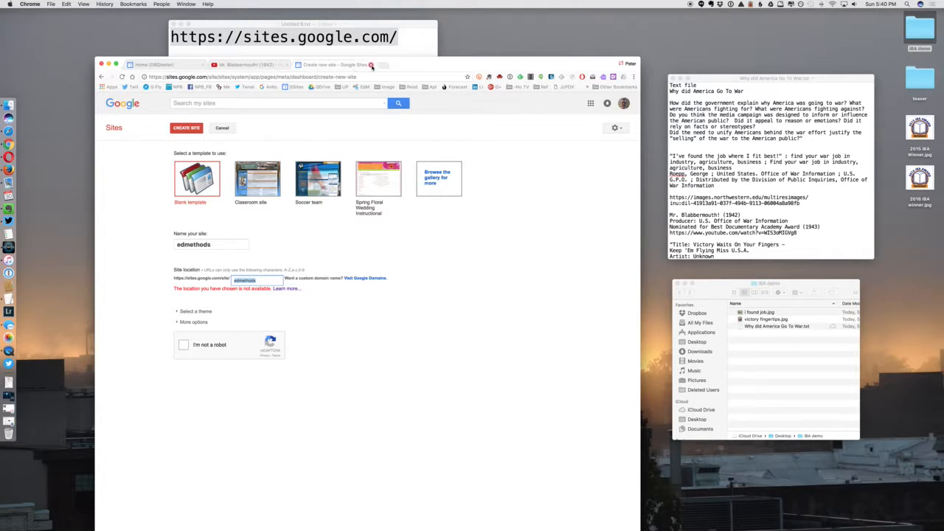
left_click(101, 78)
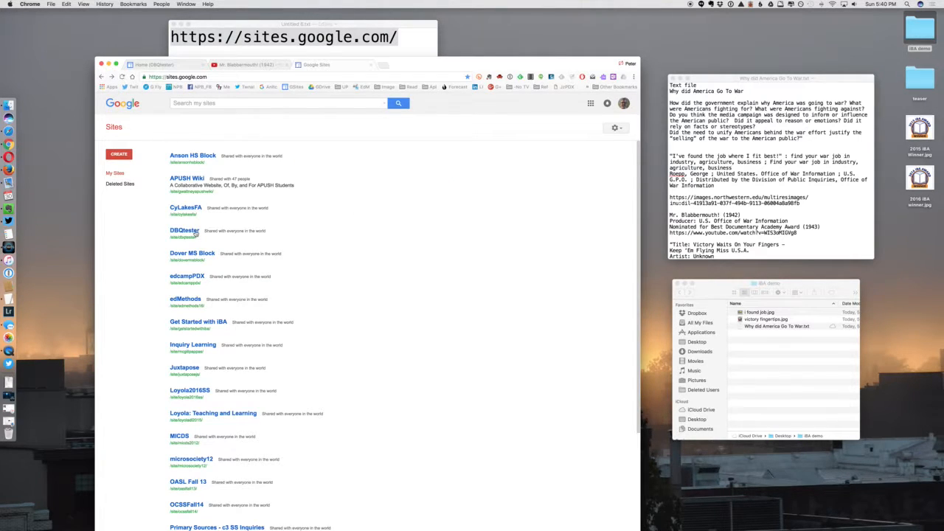
- Open the DBQtester site and put its Home page into edit mode
left_click(186, 231)
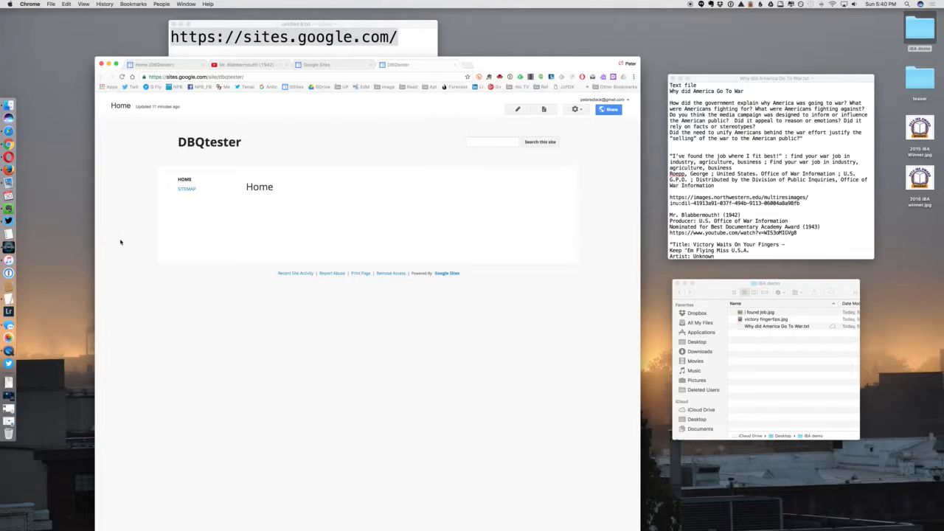
left_click(219, 77)
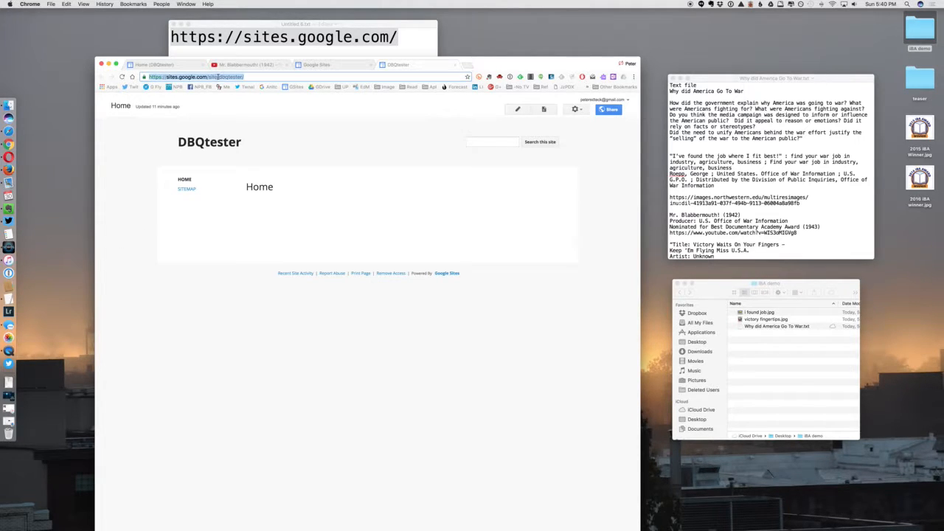
left_click(272, 124)
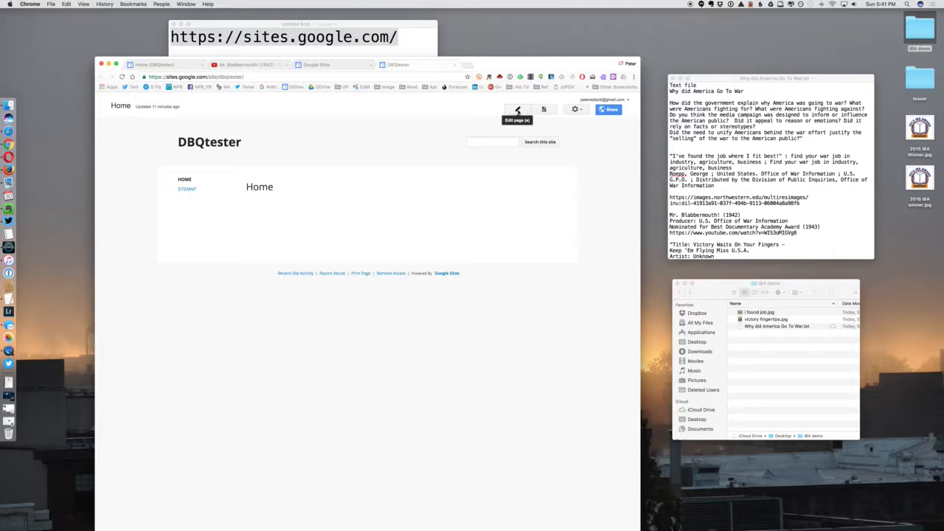
left_click(517, 111)
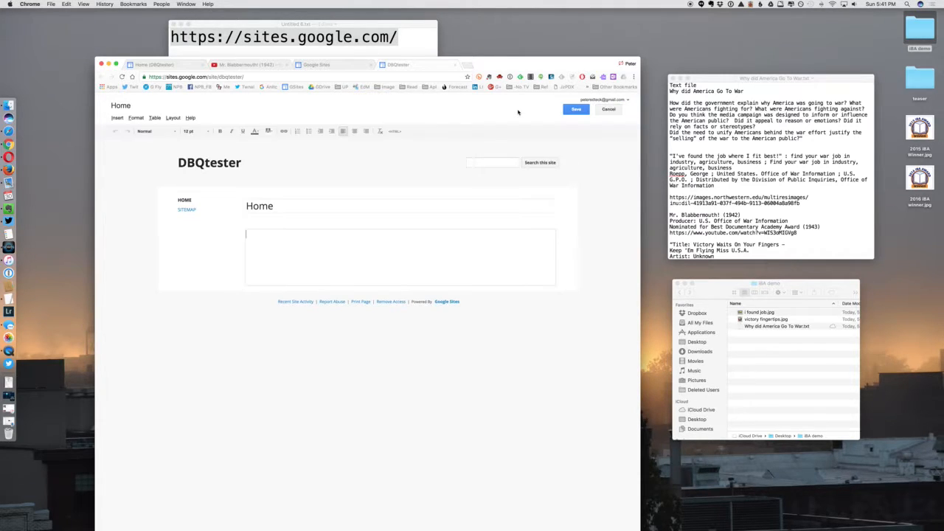
- Replace the Home page title with "Why did America Go To War?", copying the heading from the text file and adding the question mark
left_click(675, 92)
left_click_drag(671, 90, 745, 90)
key("super+c")
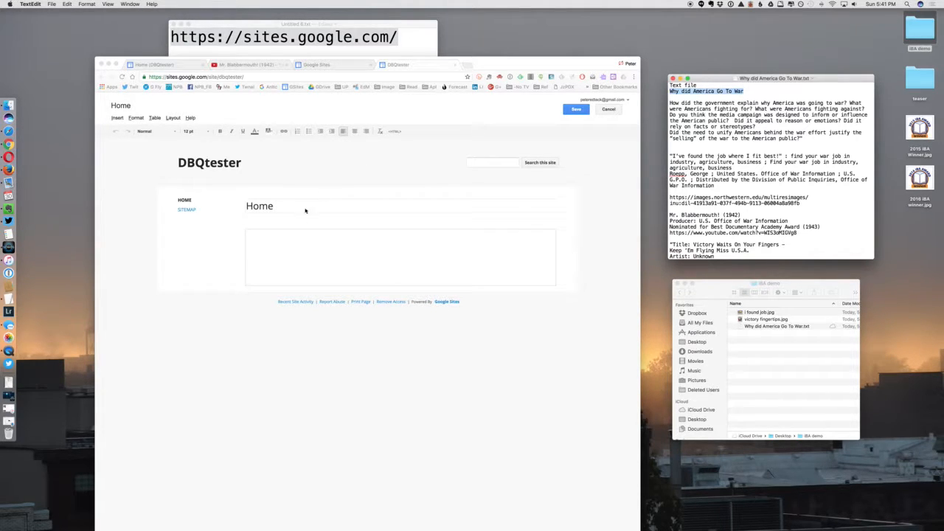
left_click(306, 209)
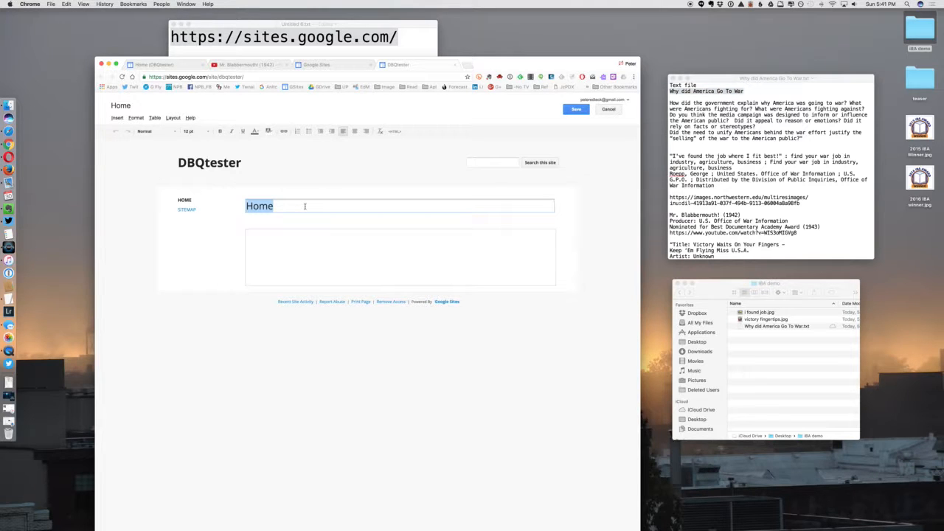
key("super+v")
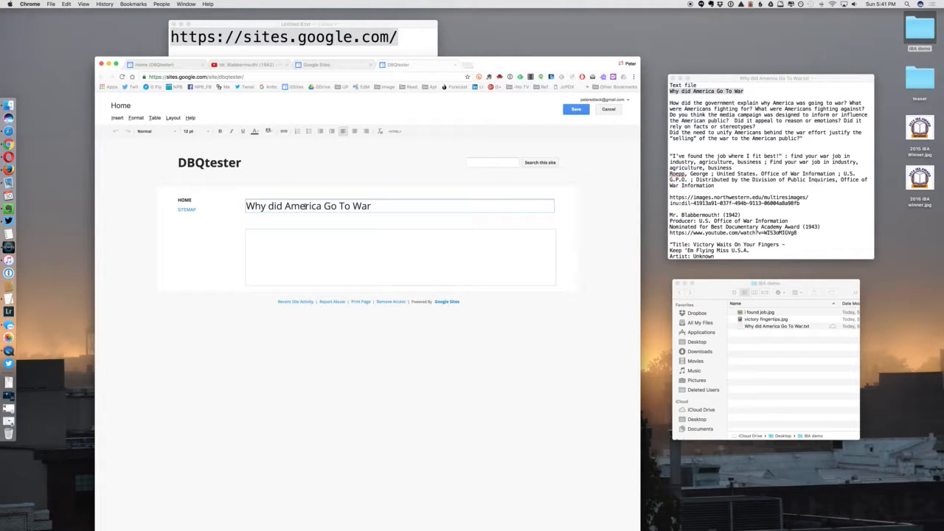
type("?")
- Copy the paragraph of essential questions from the text file into the page's body
left_click(716, 103)
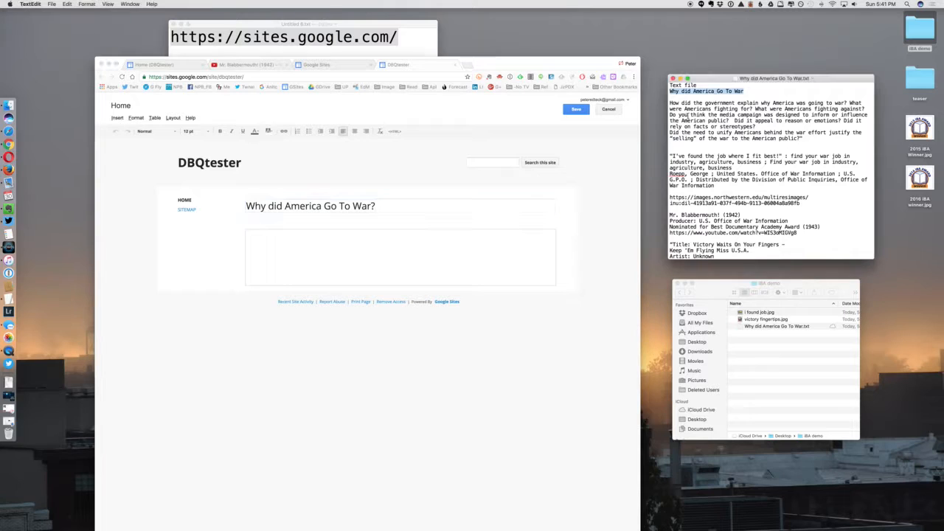
left_click_drag(670, 103, 803, 138)
key("super+c")
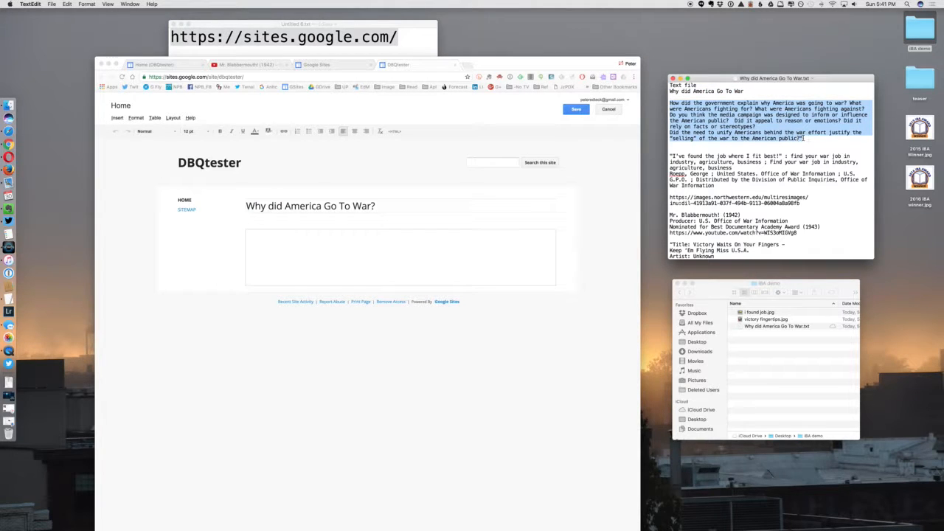
left_click(350, 240)
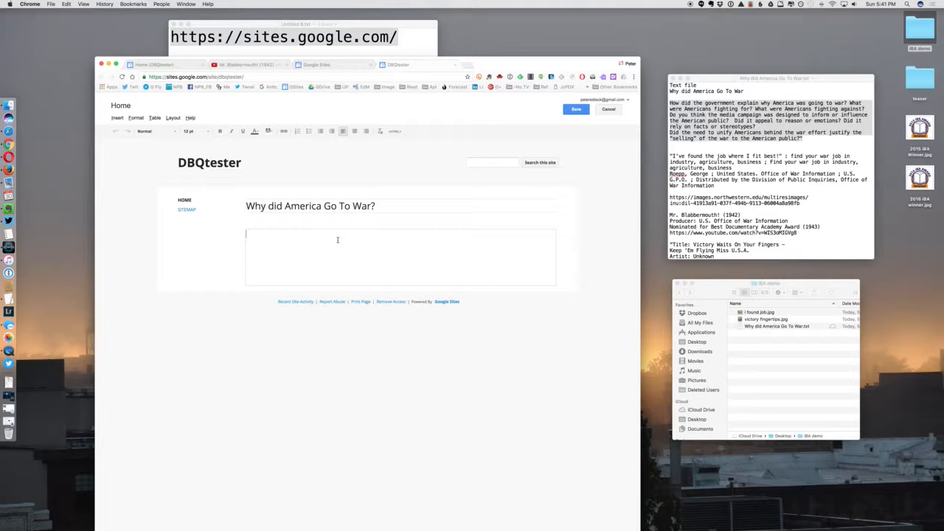
key("super+v")
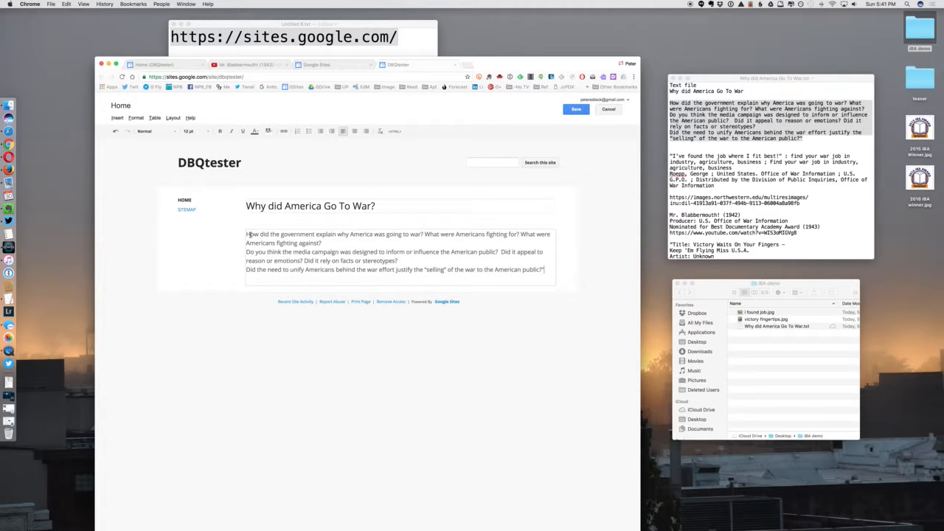
- Format the pasted questions as a numbered list and save the page
left_click_drag(249, 234, 546, 271)
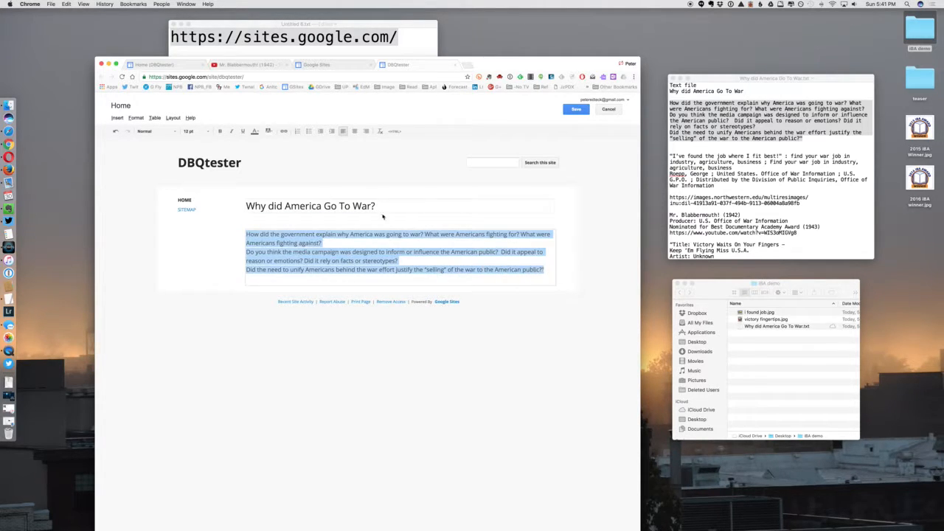
left_click(175, 132)
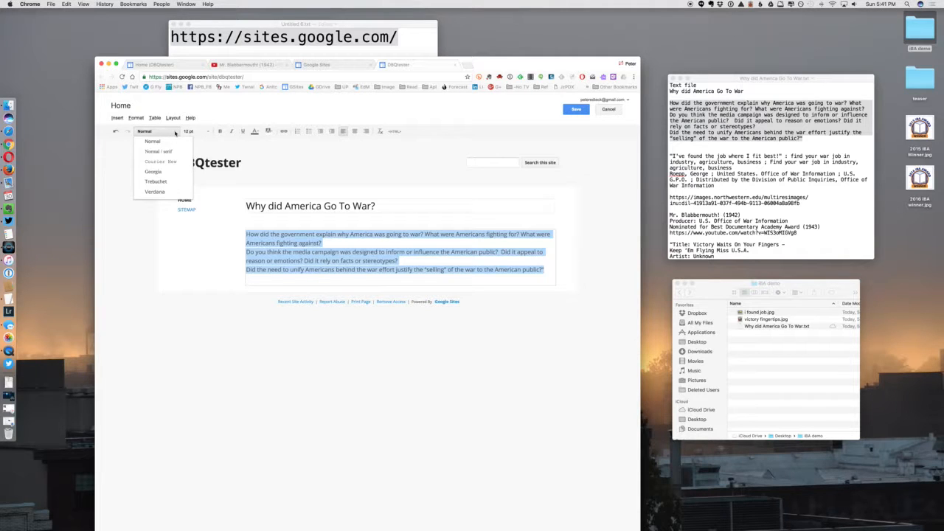
left_click(208, 132)
left_click(208, 133)
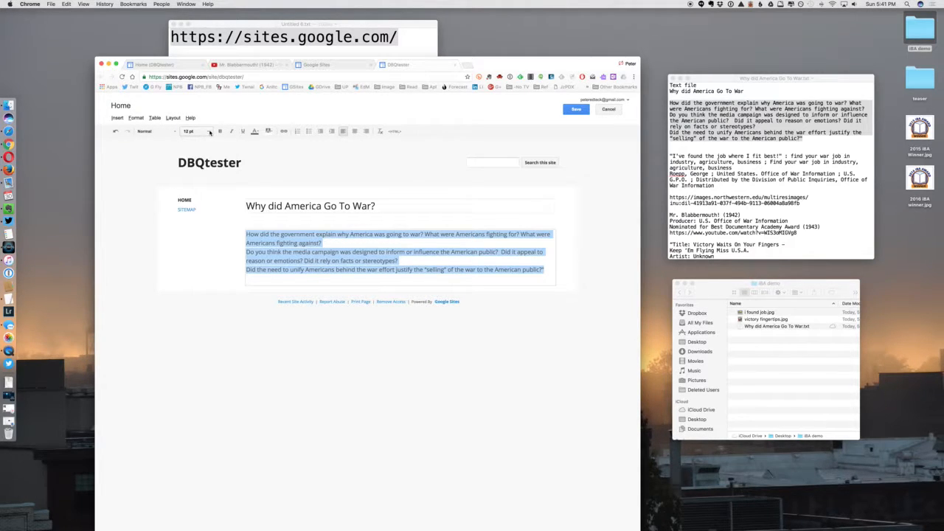
left_click(298, 131)
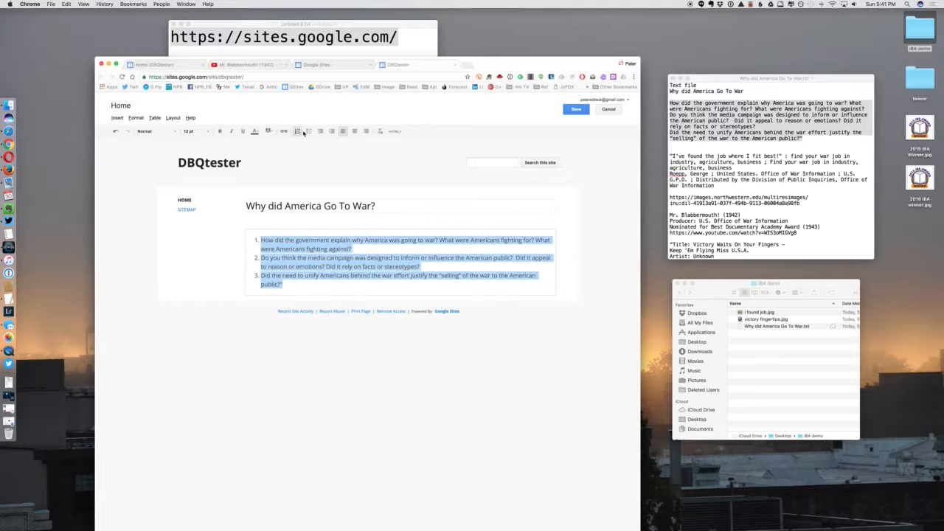
left_click(466, 221)
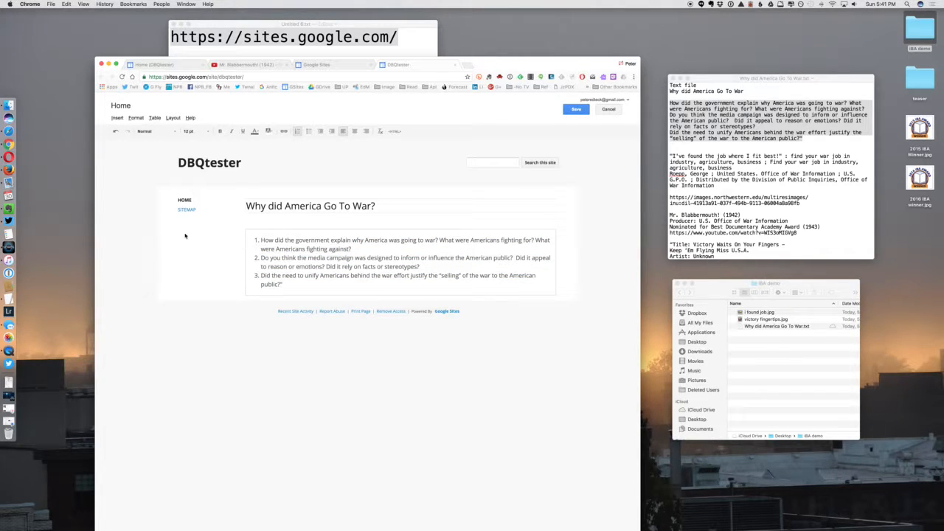
left_click(577, 111)
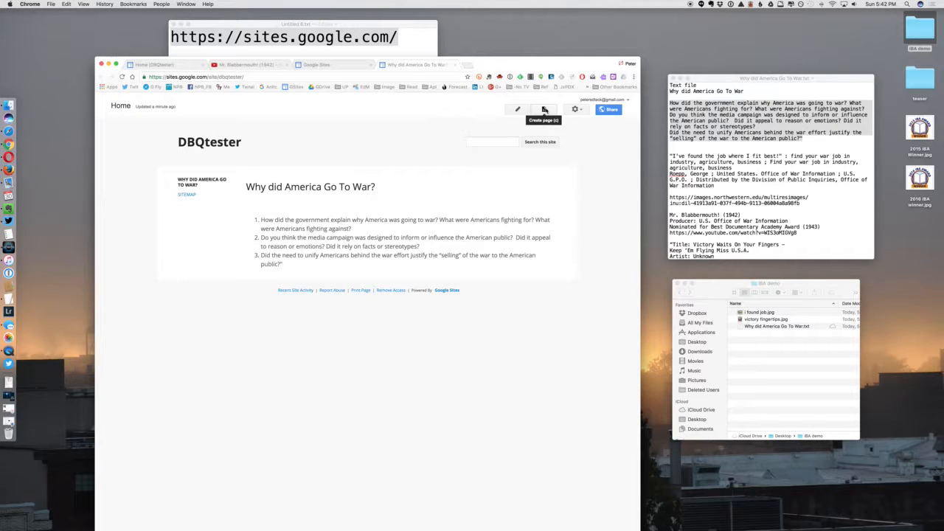
- Create a Web Page named "1. Mr. Blabbermouth!" under "Why did America Go To War?", taking the film title from the text file
left_click(544, 109)
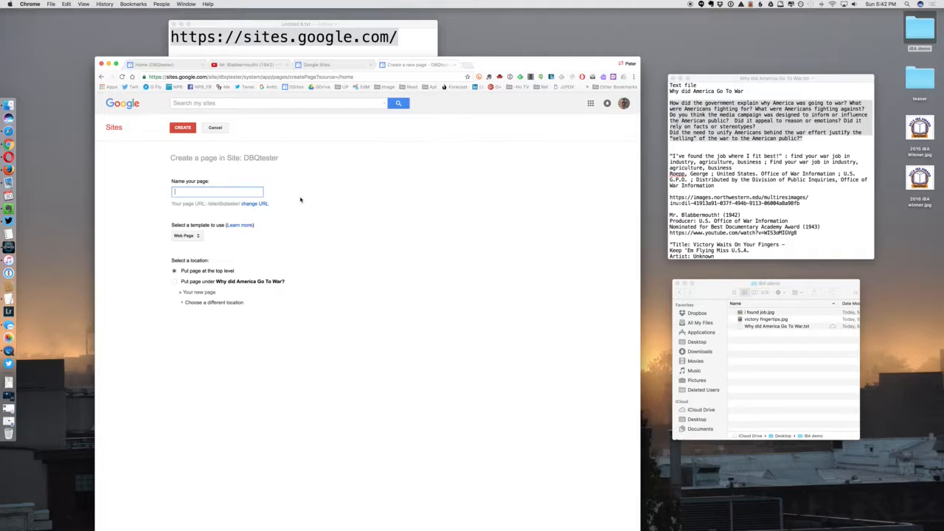
left_click(215, 128)
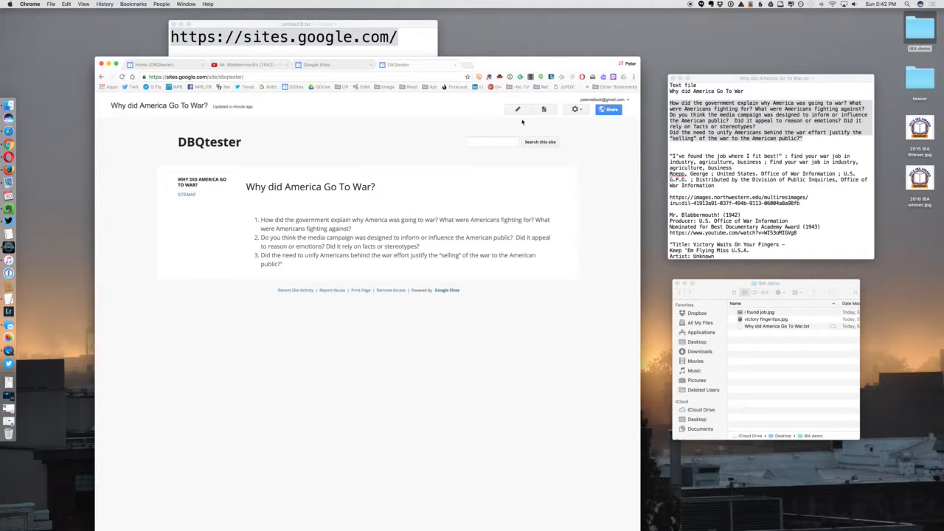
left_click(544, 109)
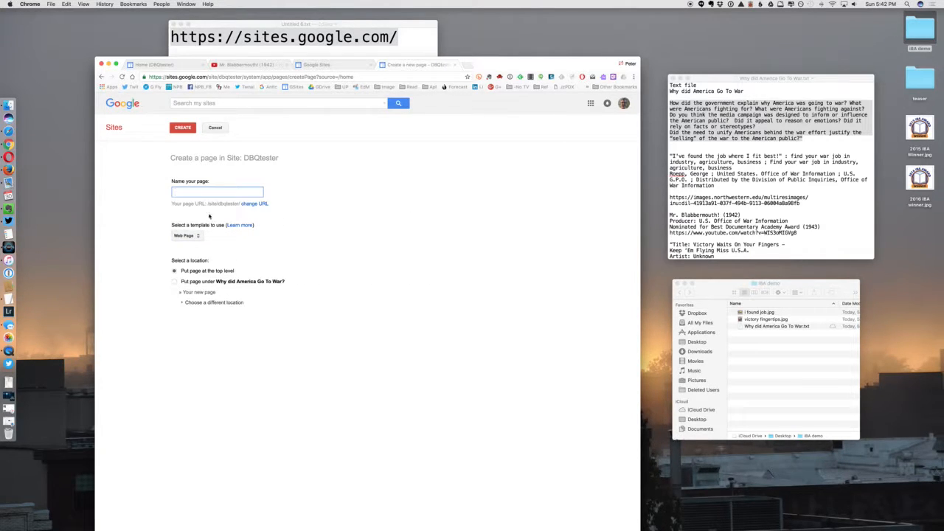
left_click(780, 118)
left_click(212, 194)
type("1.")
left_click(696, 169)
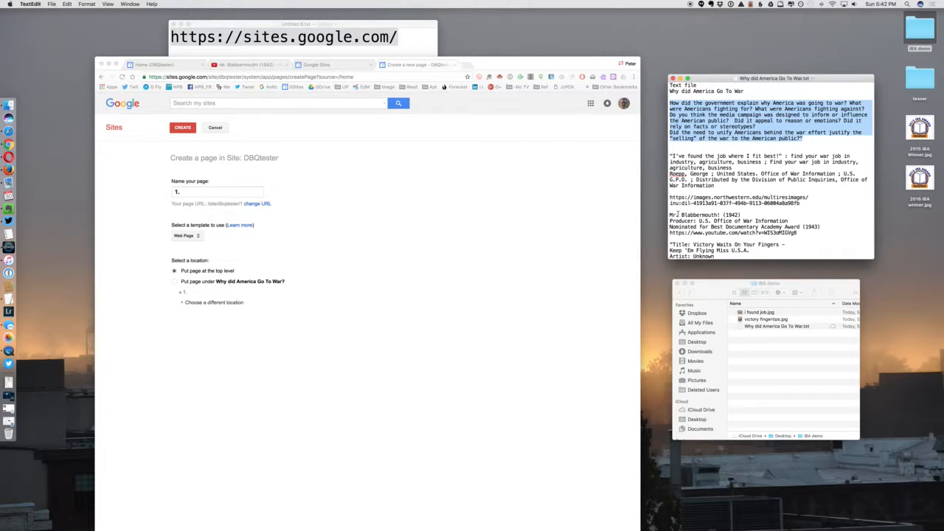
left_click_drag(670, 215, 721, 214)
key("super+c")
left_click(206, 191)
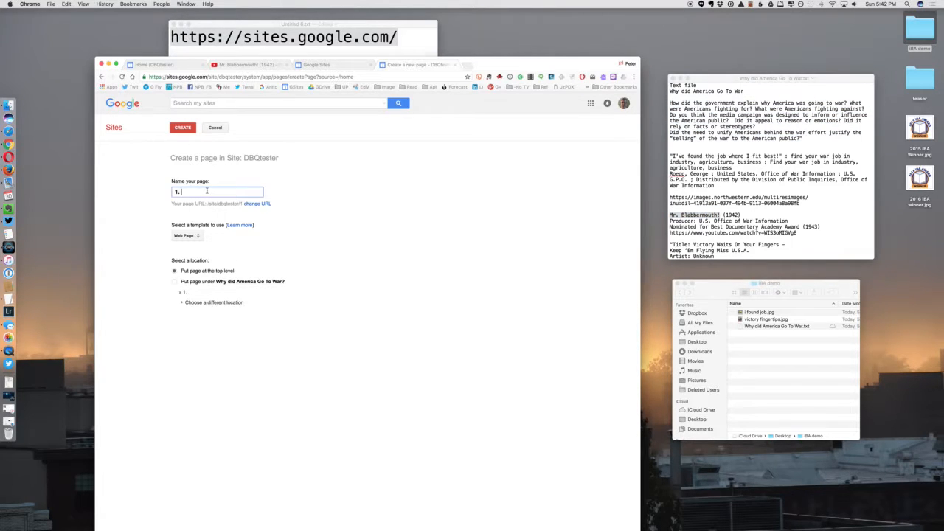
key("super+v")
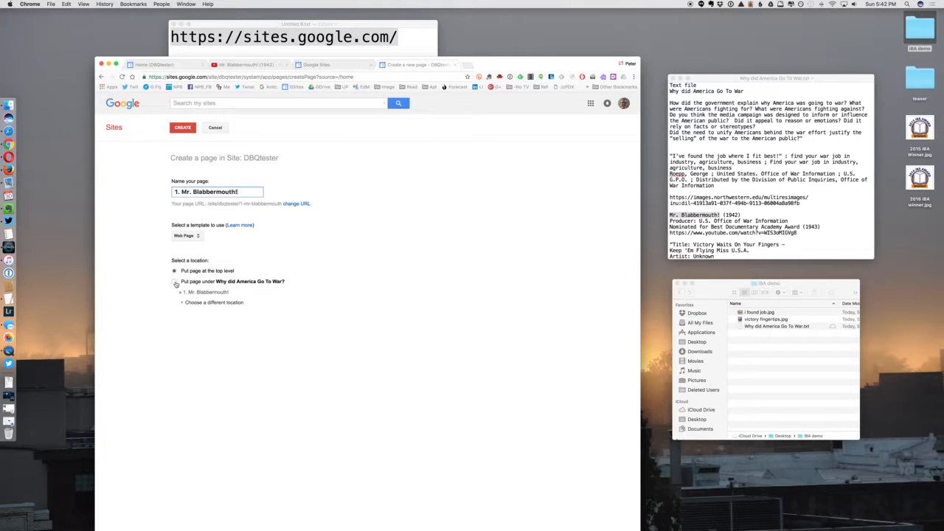
left_click(175, 282)
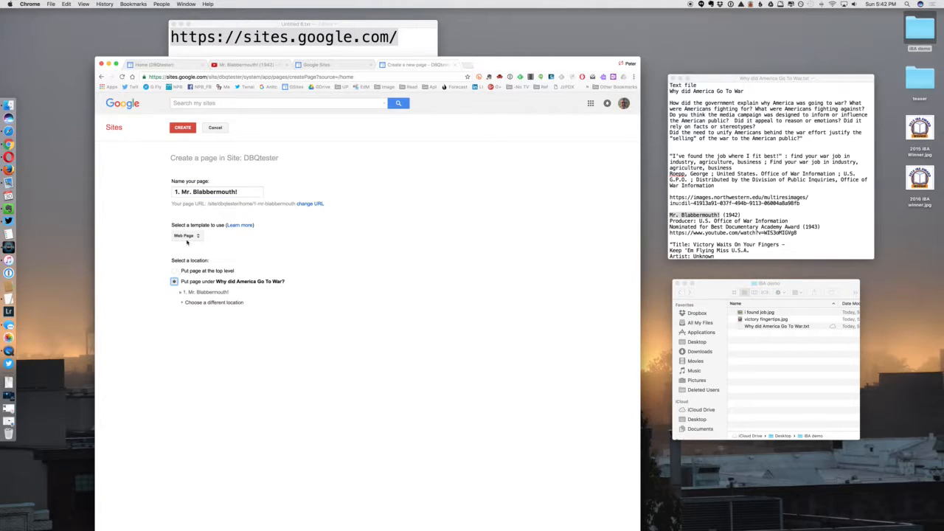
left_click(191, 129)
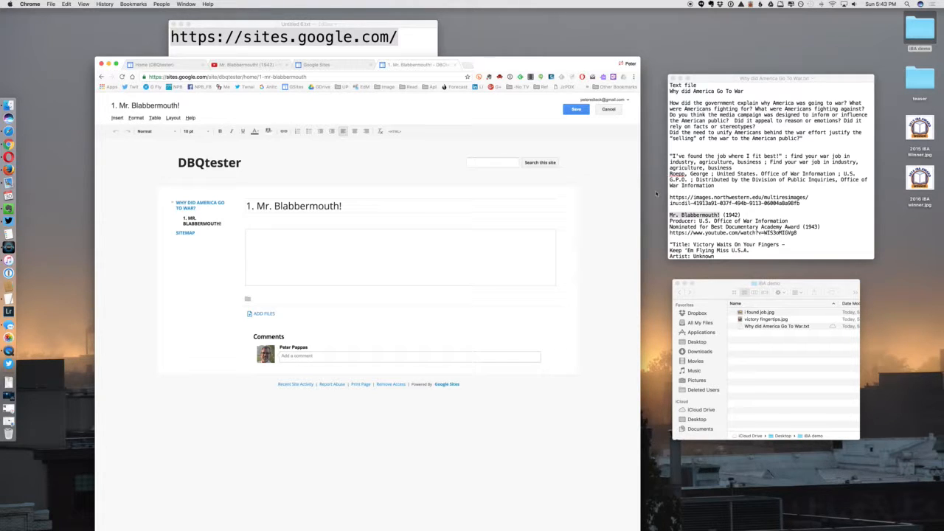
- Copy the film's title, producer and Academy Award nomination lines from the text file into the new page's body
left_click(680, 215)
left_click_drag(670, 214, 822, 227)
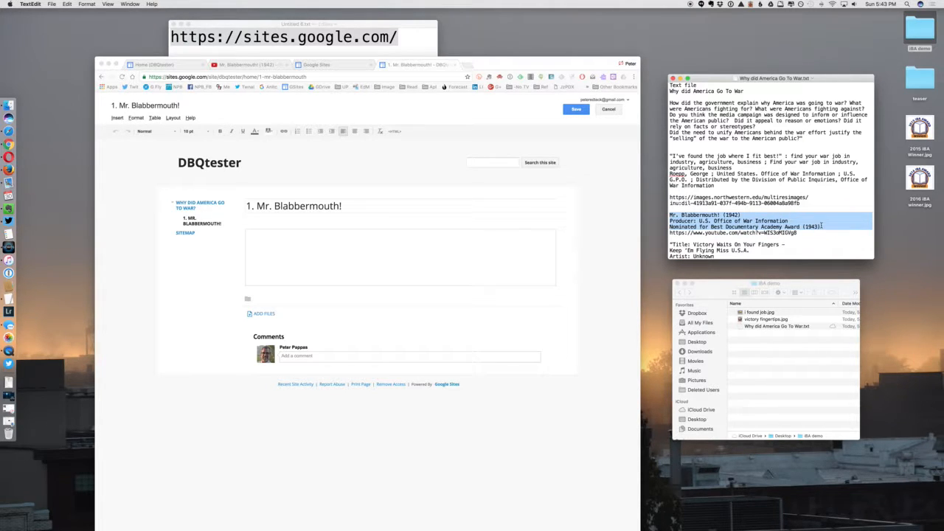
left_click(371, 247)
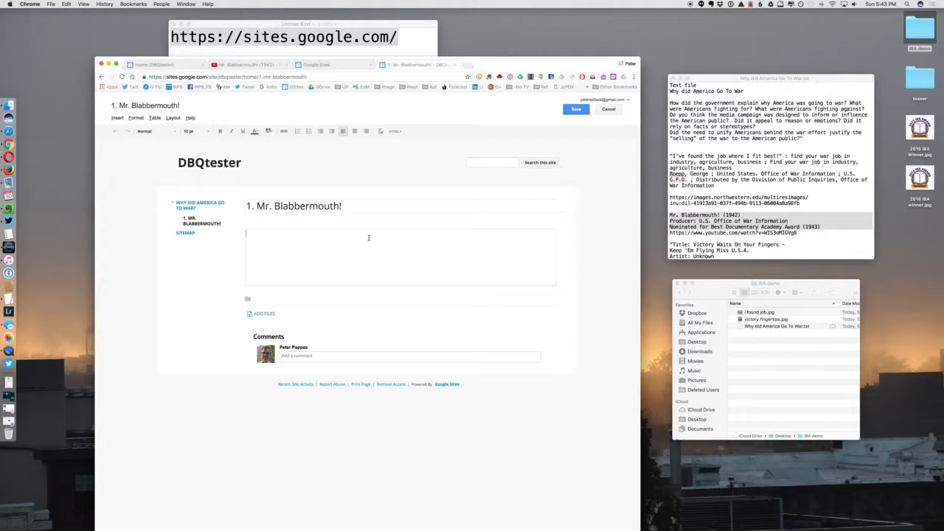
type("Mr. Blabbermouth! (1942) Producer: U.S. Office of War Information Nominated for Best Documentary Academy Award (1943)")
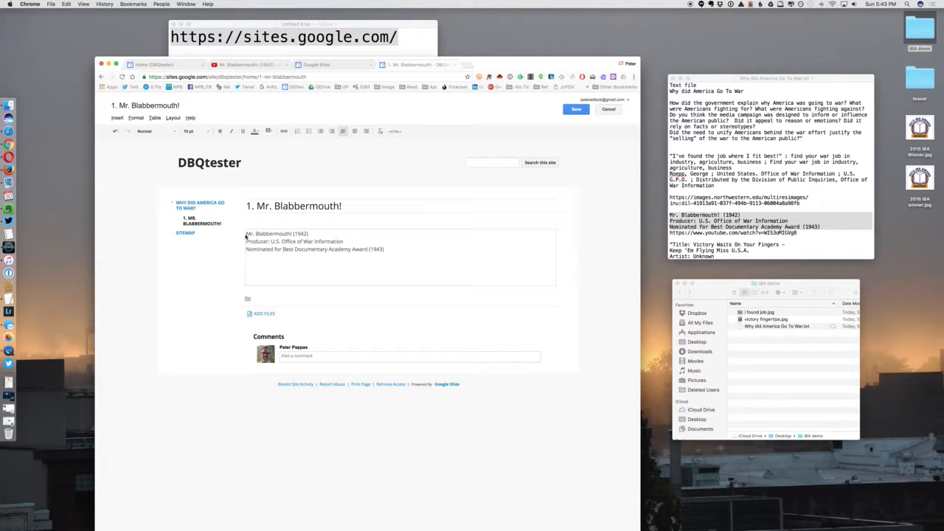
- Insert the Mr. Blabbermouth! YouTube video below the credits using the text file's link, with the video size set to 640x360
left_click(117, 119)
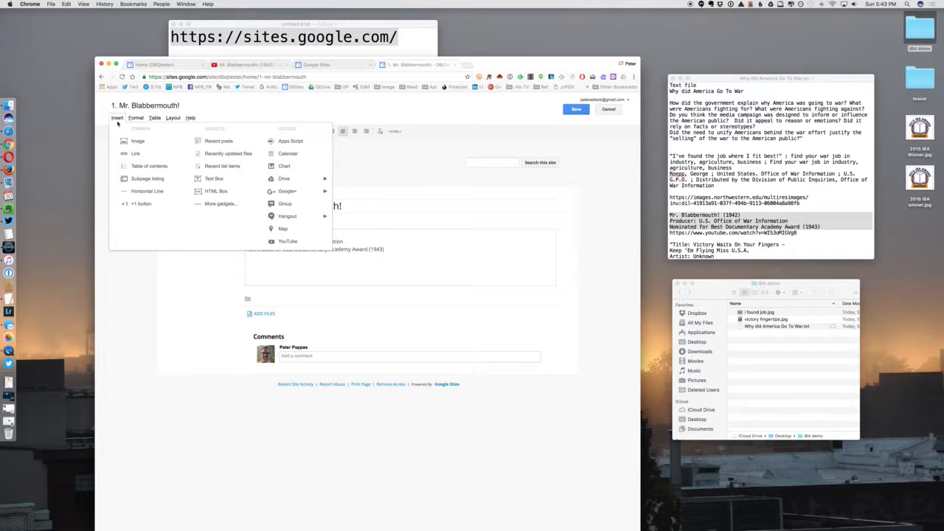
left_click(288, 241)
left_click(676, 235)
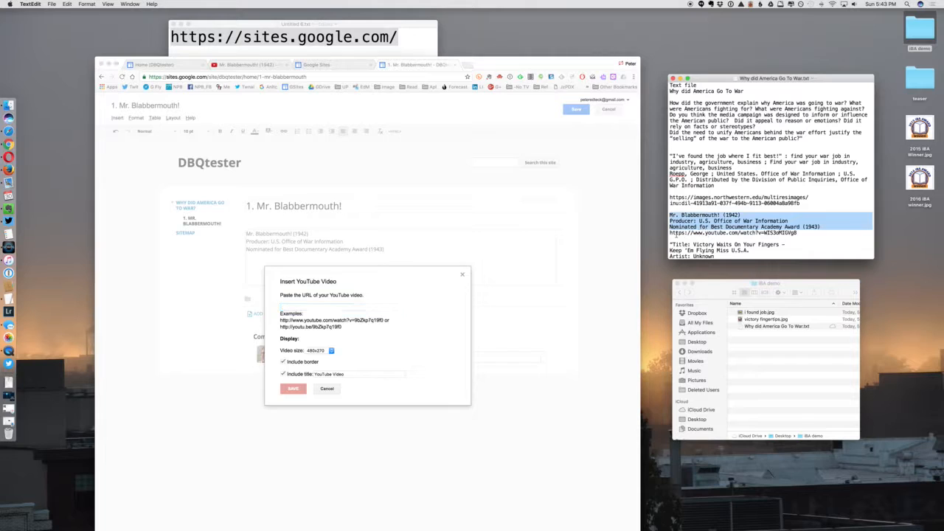
left_click_drag(670, 233, 800, 233)
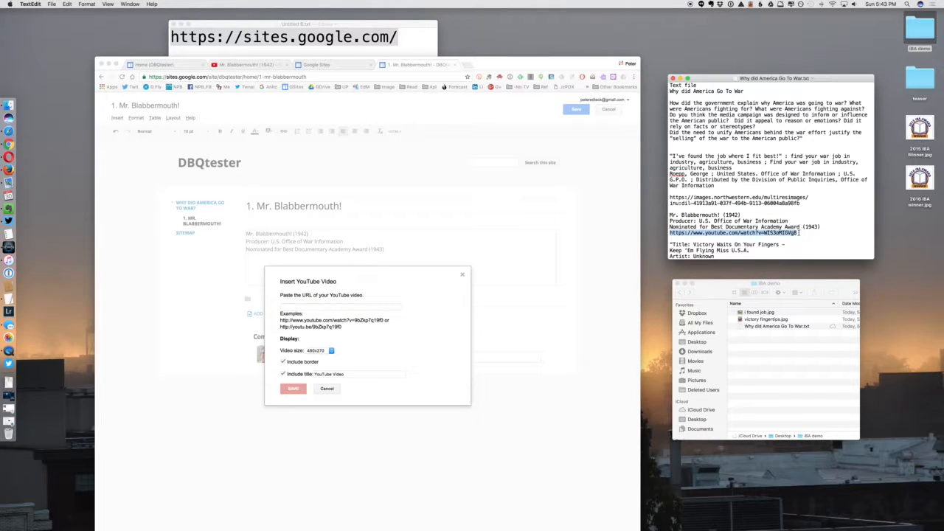
left_click(327, 306)
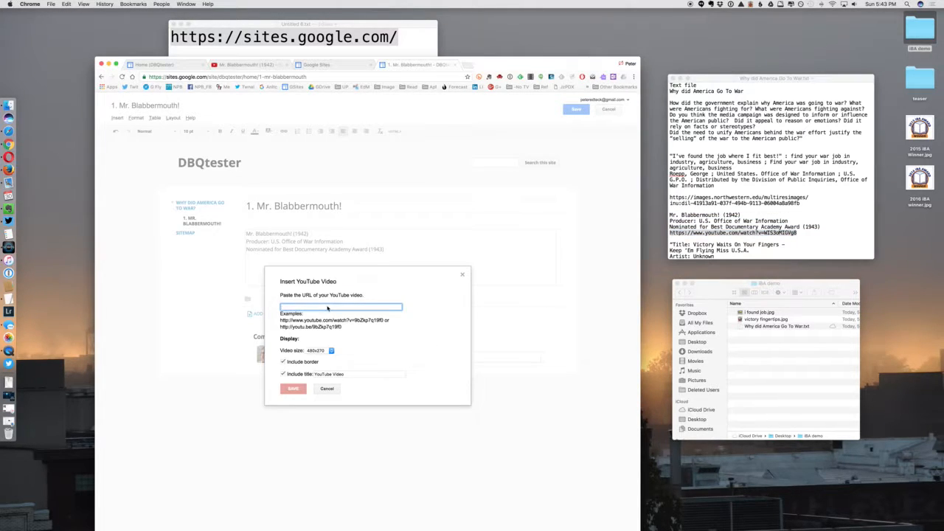
type("https://www.youtube.com/watch?v=WI53oMIGVg8")
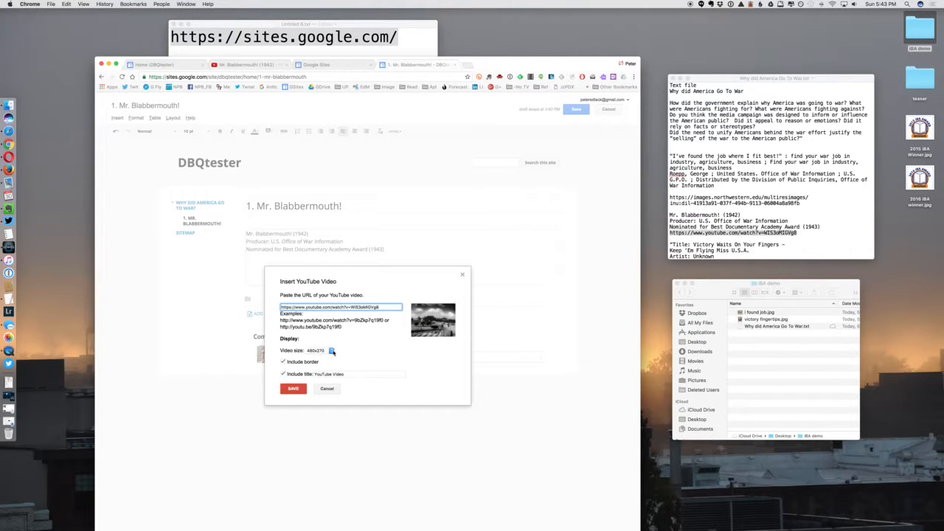
left_click(331, 351)
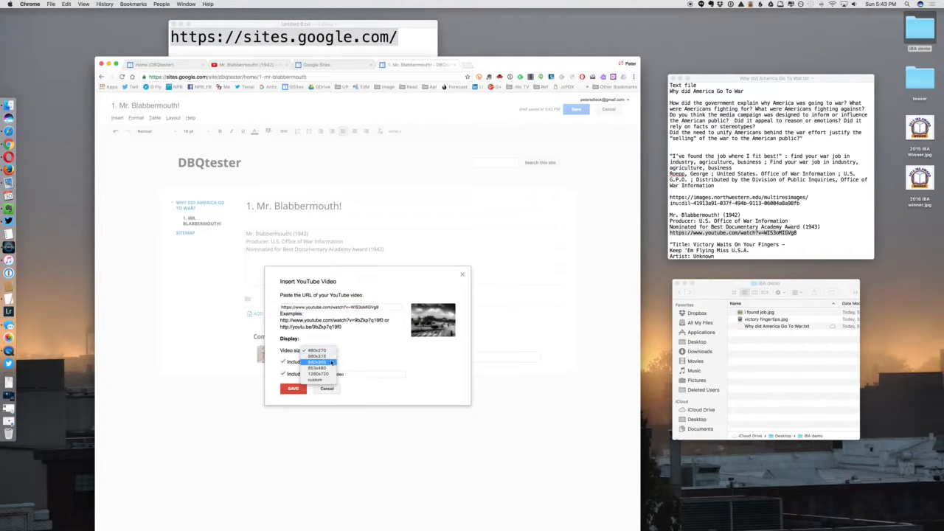
left_click(331, 362)
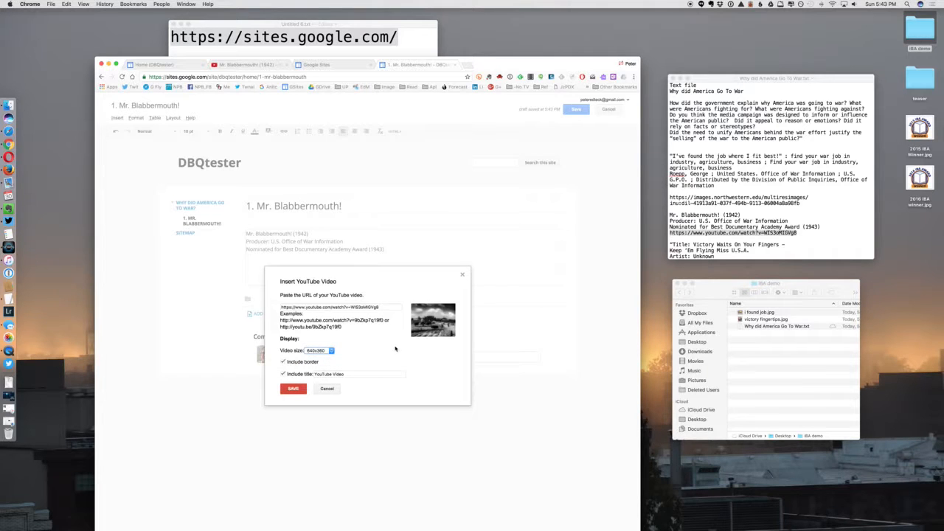
left_click(294, 390)
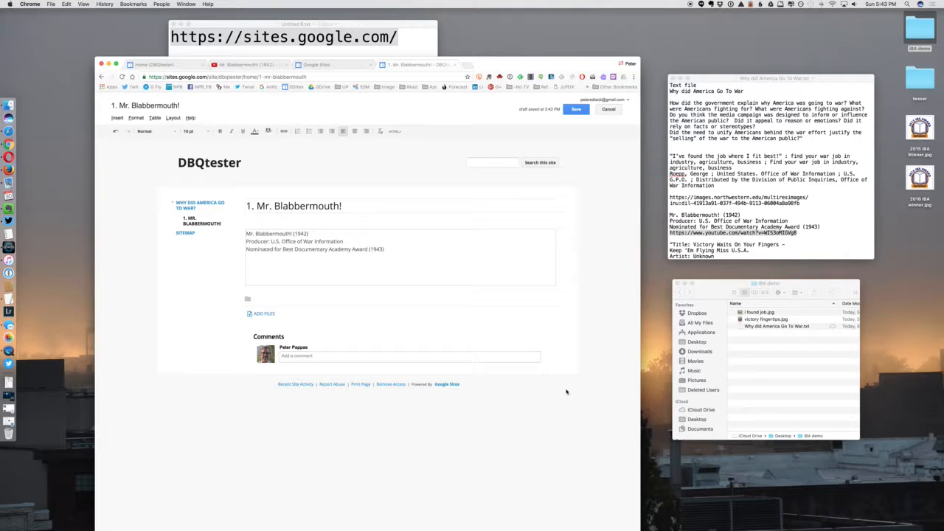
- Save the "1. Mr. Blabbermouth!" page with its embedded video
left_click(580, 111)
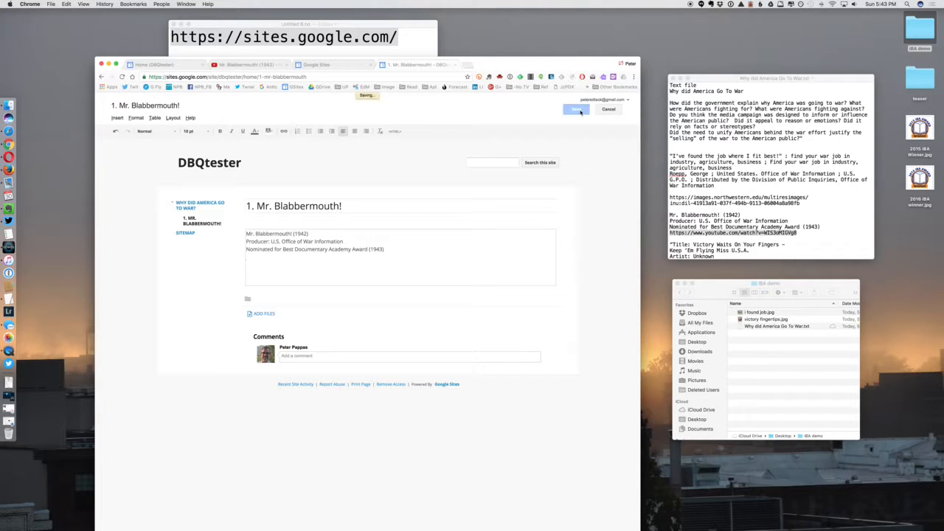
left_click(118, 118)
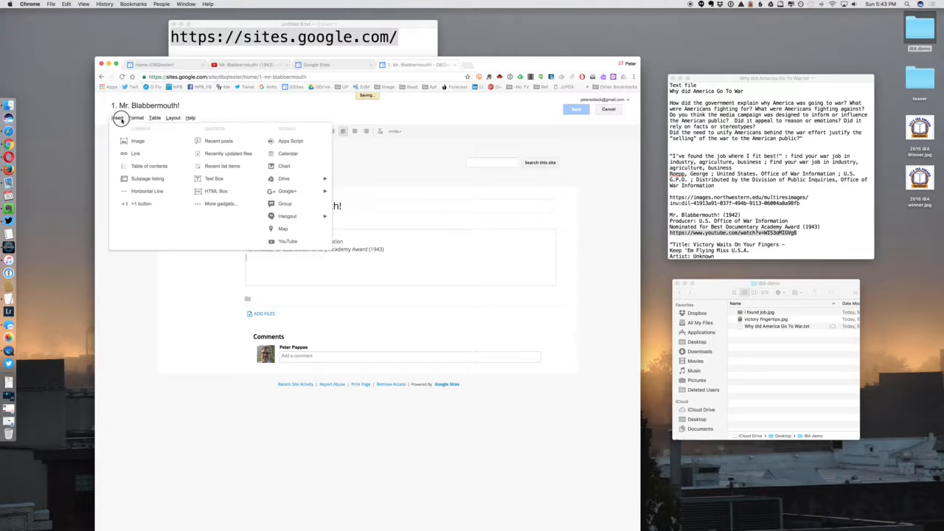
left_click(566, 251)
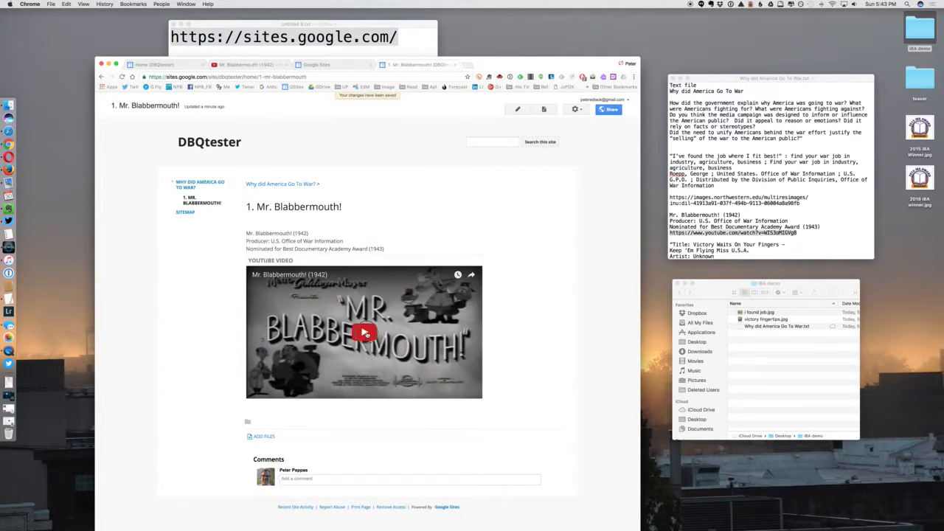
- Preview the embedded Mr. Blabbermouth! video, skipping ahead to about 2:04 before pausing it
left_click(365, 333)
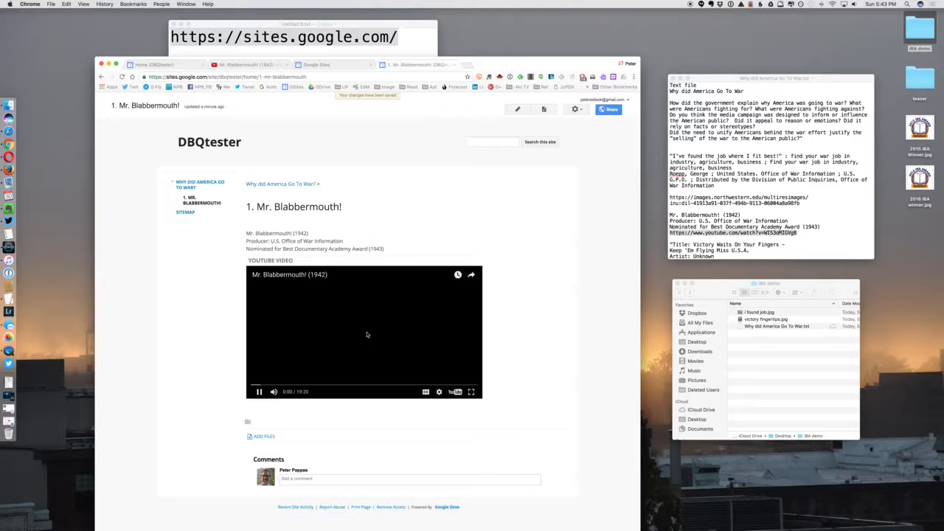
left_click(264, 384)
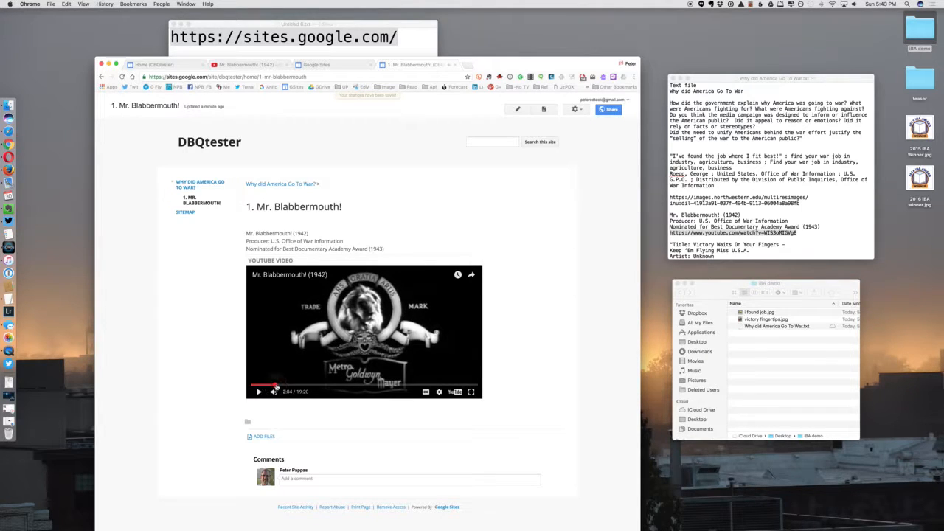
left_click(275, 384)
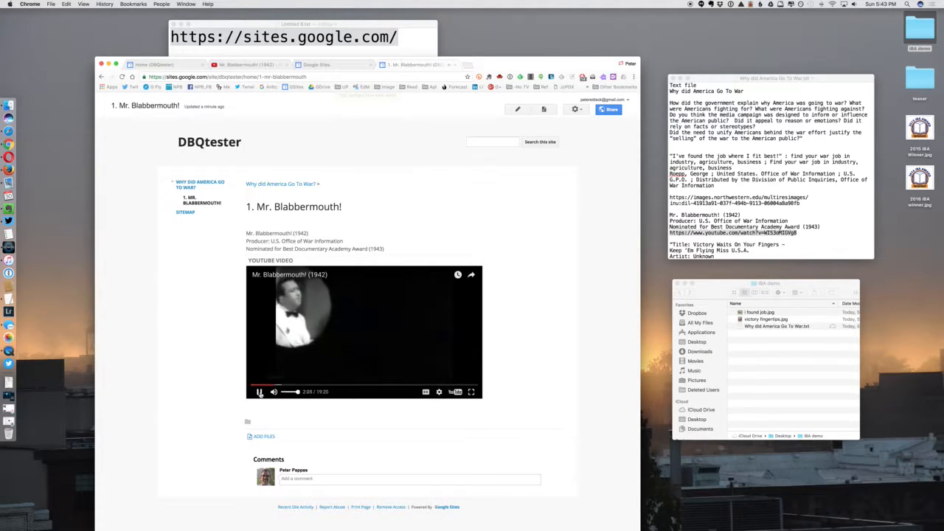
left_click(260, 392)
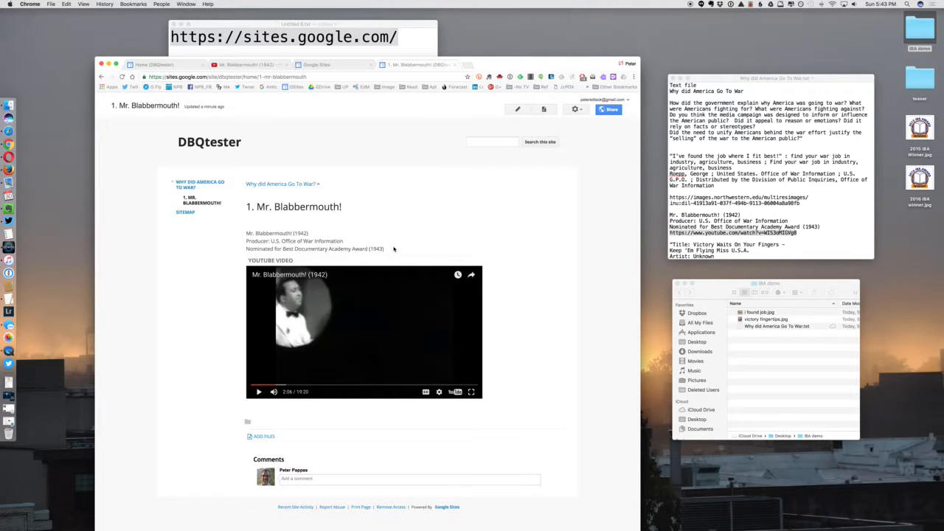
- Add the line "Quewstions" below the video on the "1. Mr. Blabbermouth!" page and save the page
left_click(518, 109)
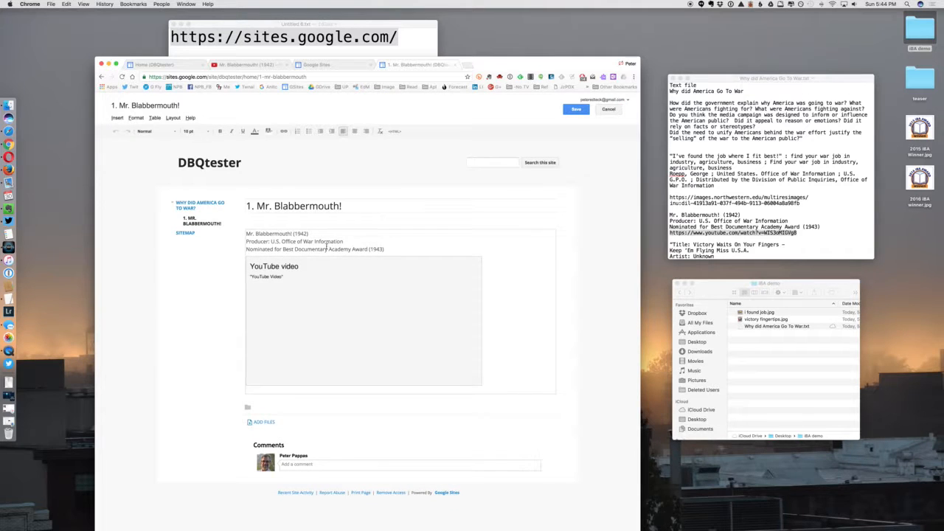
left_click(388, 249)
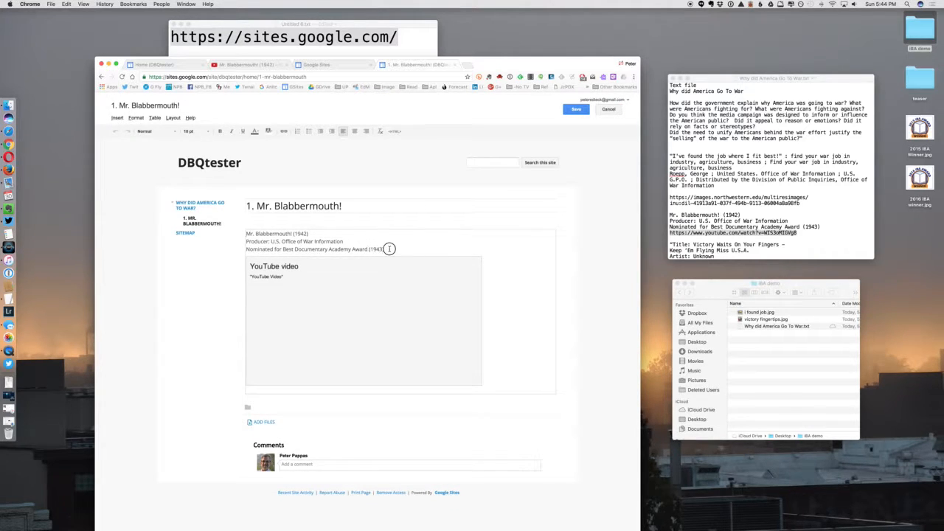
left_click(453, 285)
key("Return")
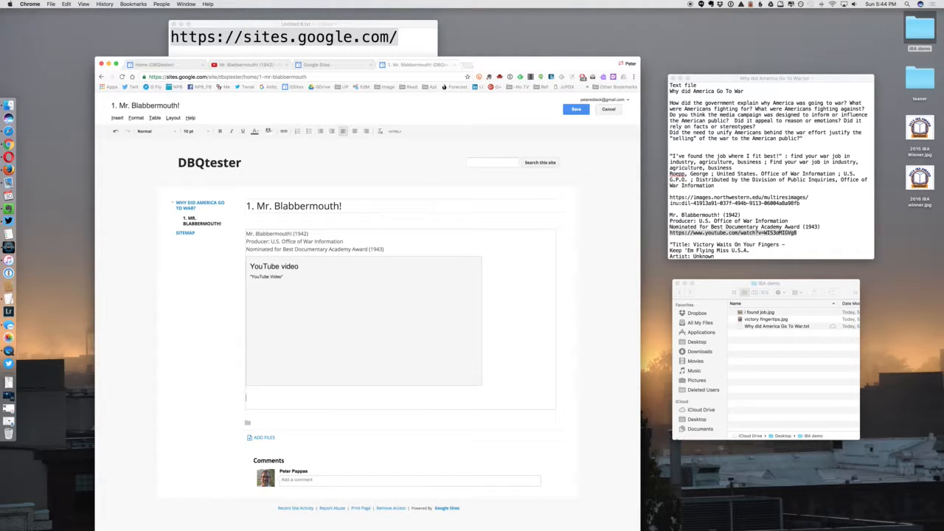
type("Quewstions")
left_click(575, 111)
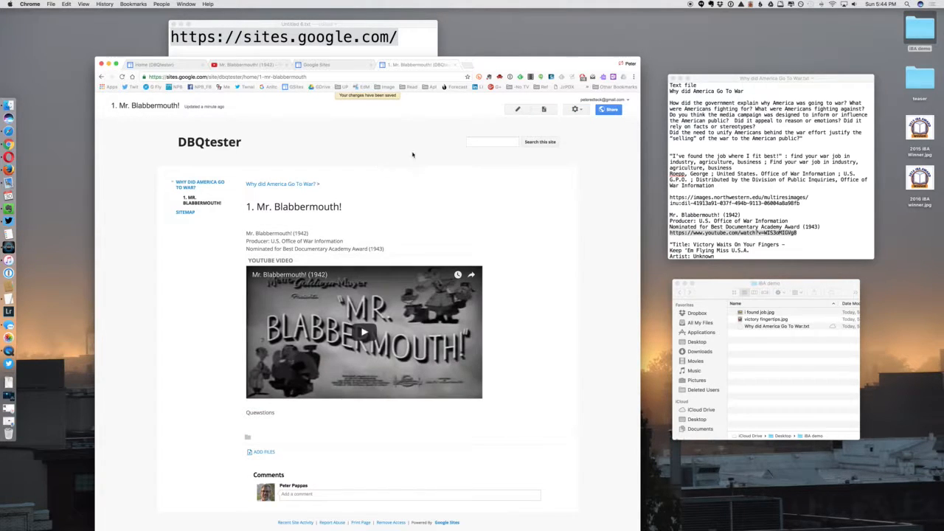
- Create a Web Page named "2. Victory Waits On Your Fingers" under "1. Mr. Blabbermouth!", taking the poster title from the text file
left_click(545, 109)
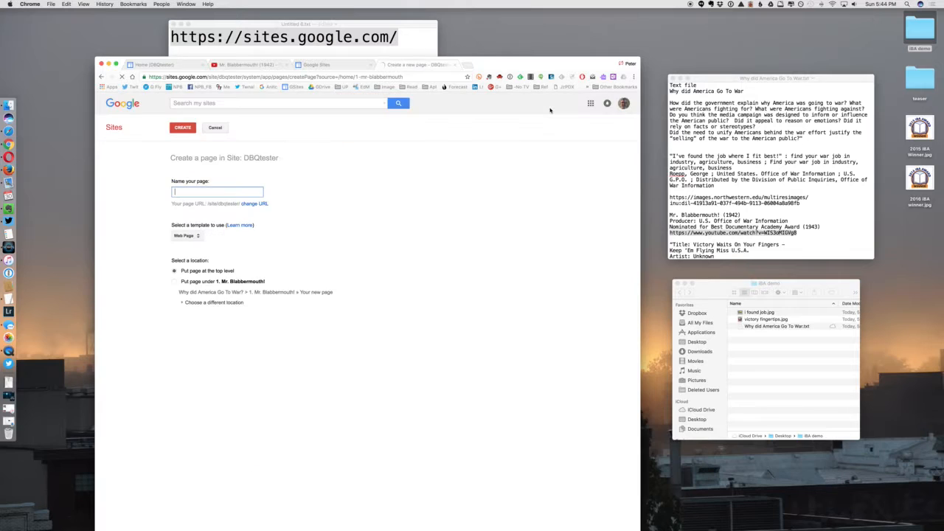
left_click(694, 245)
left_click_drag(694, 245, 779, 245)
key("super+c")
left_click(237, 195)
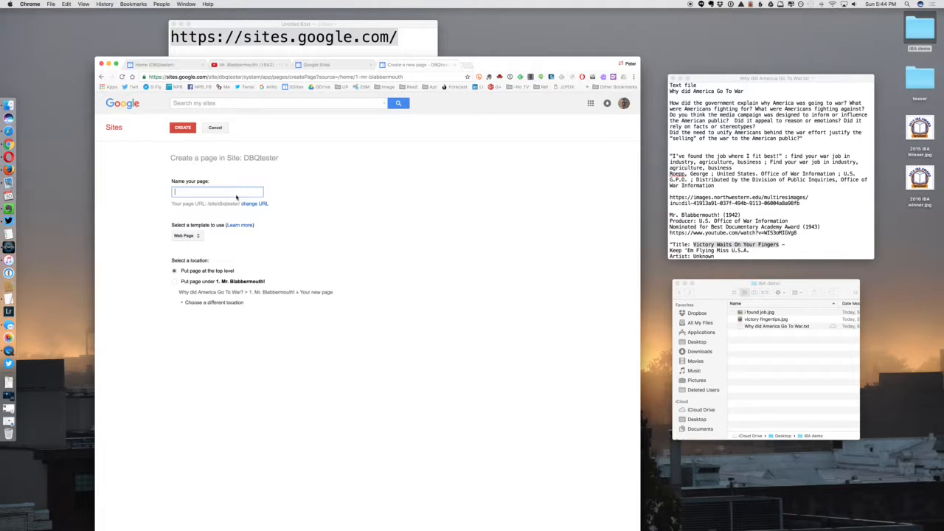
type("2.")
key("super+v")
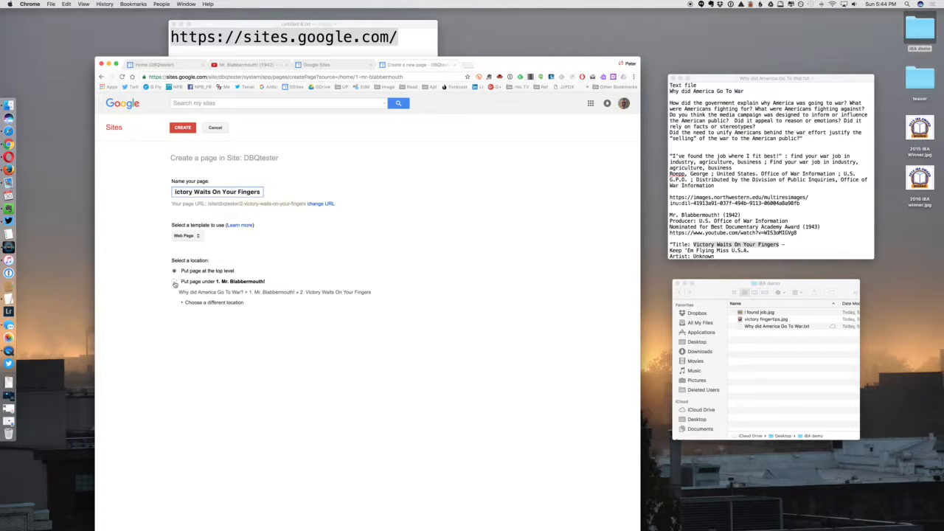
left_click(174, 283)
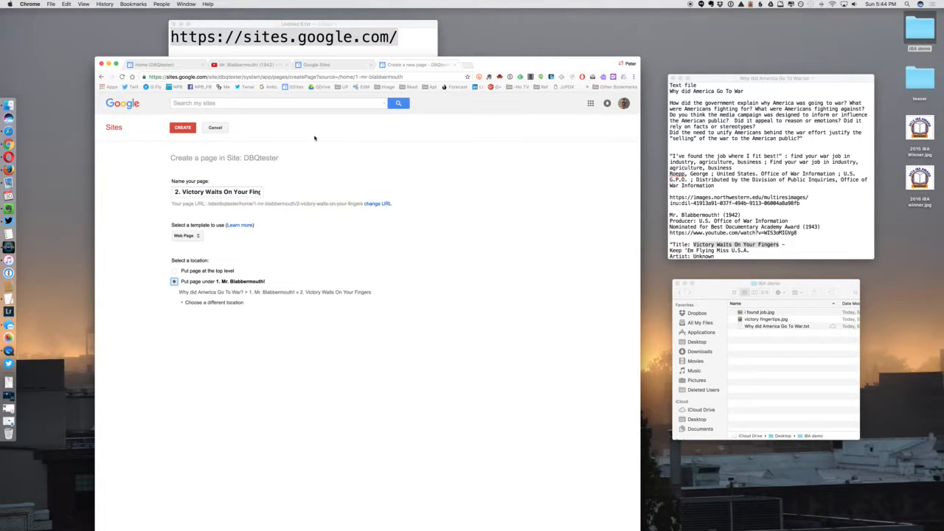
left_click(183, 128)
- Copy the poster's title, artist, date, producer and National Archives Identifier lines from the text file into the new page's body
left_click(747, 213)
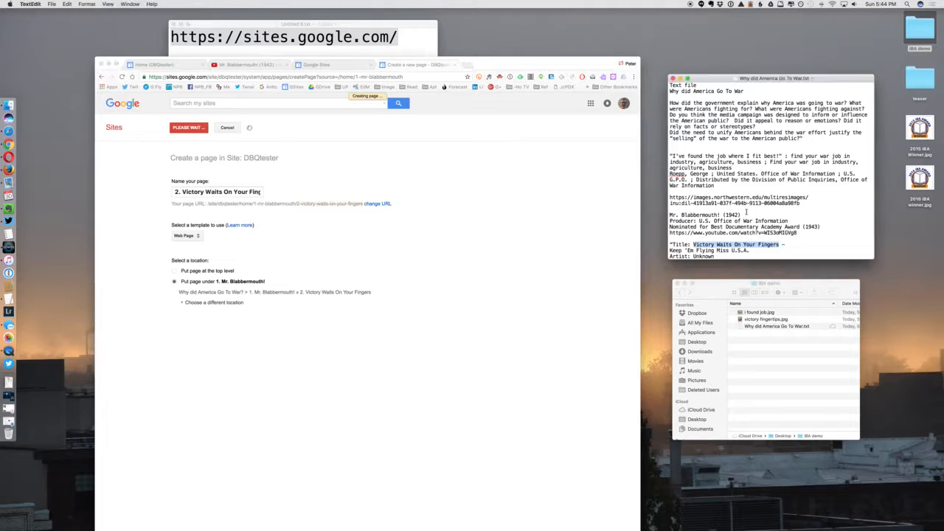
scroll(747, 213, "down", 3)
left_click(693, 213)
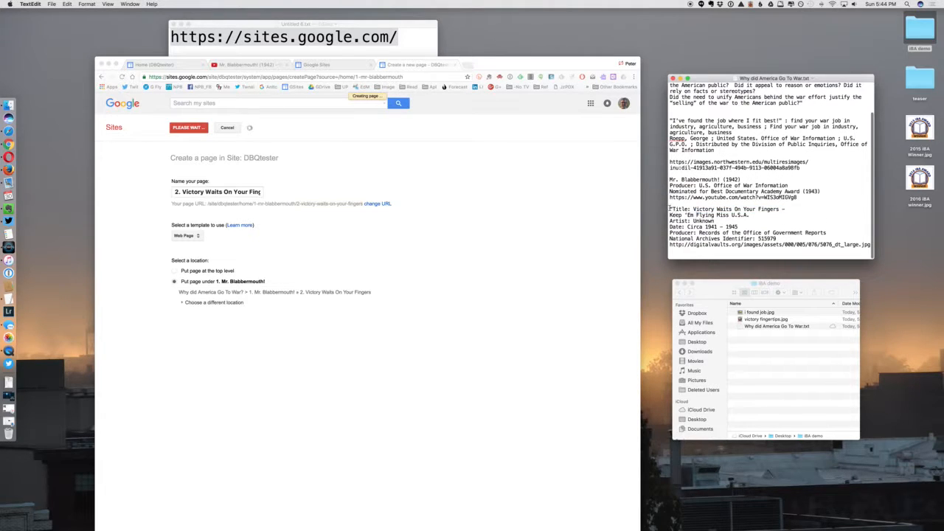
left_click_drag(670, 210, 780, 239)
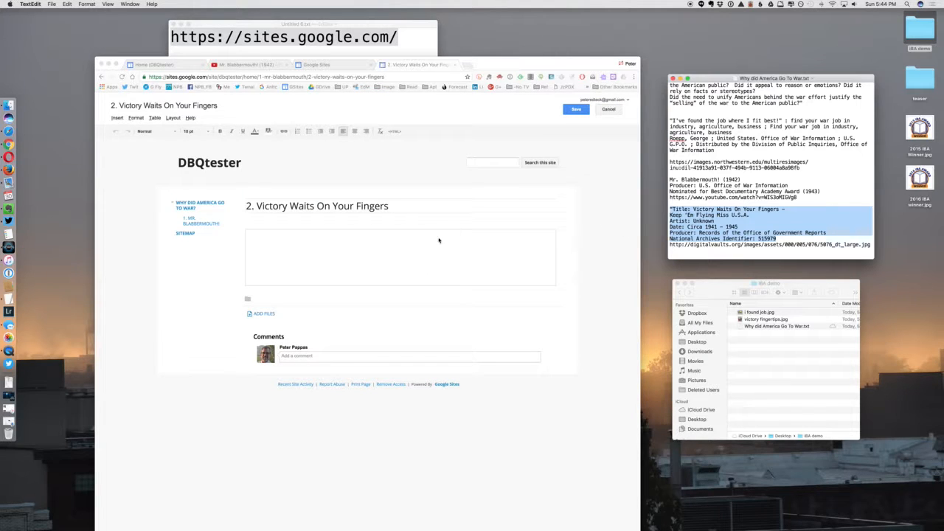
left_click(332, 247)
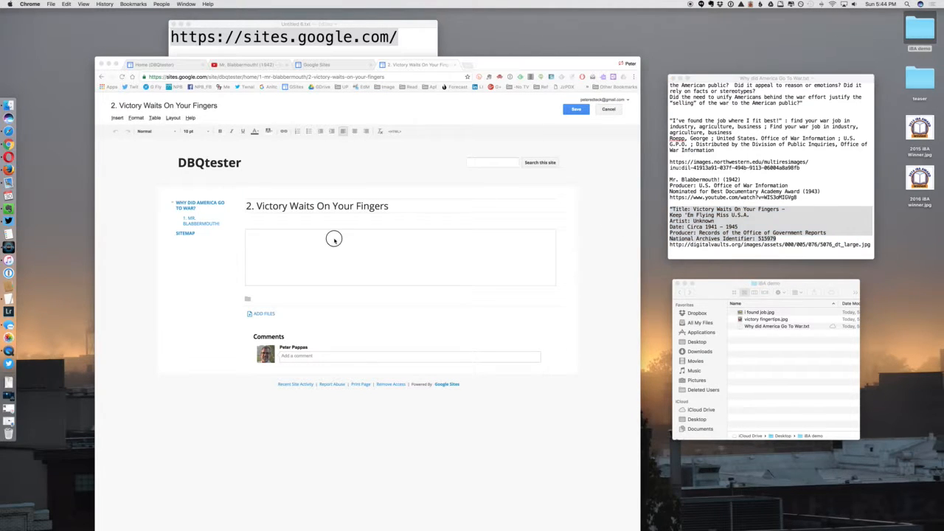
type("\"Title: Victory Waits On Your Fingers - Keep 'Em Flying Miss U.S.A. Artist: Unknown Date: Circa 1941 - 1945 Producer: Records of the Office of Government Reports National Archives Identifier: 515979")
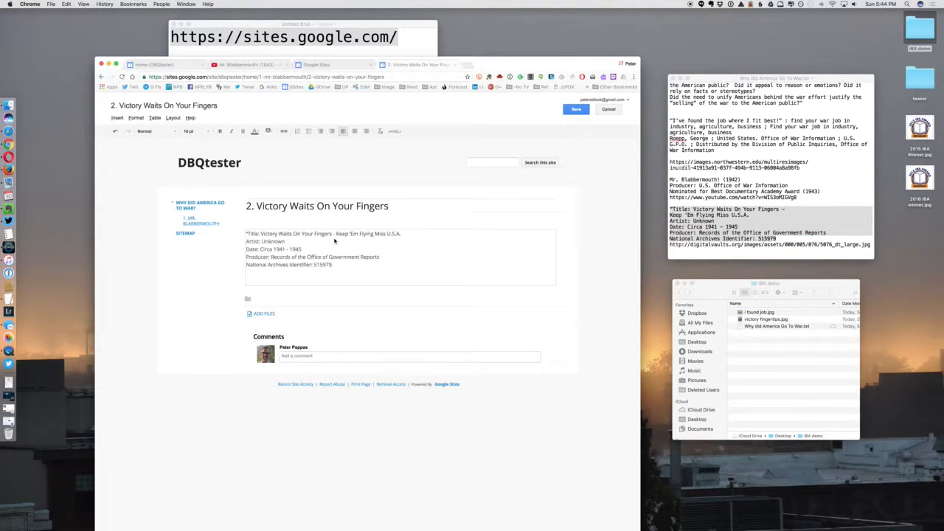
- Add the poster's digitalvaults.org image link from the text file on a new line below the National Archives Identifier
left_click(700, 252)
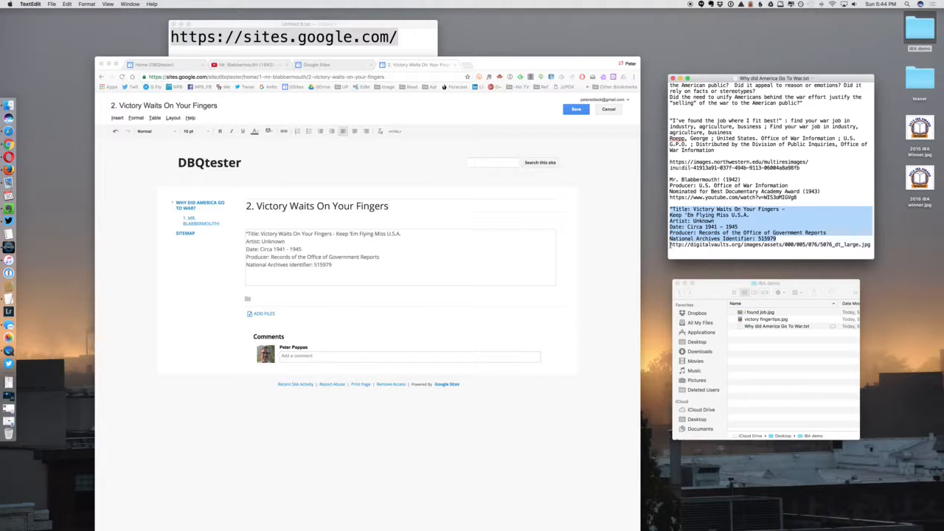
left_click_drag(670, 245, 873, 245)
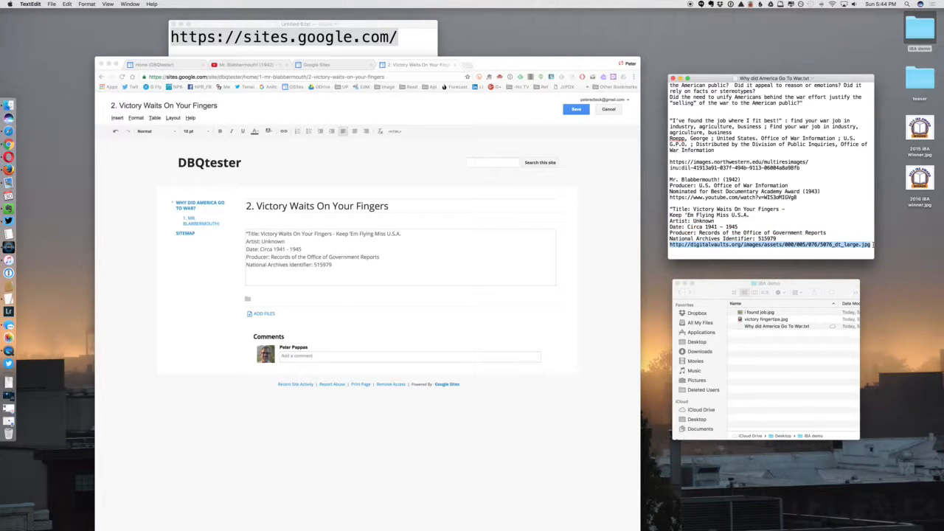
key("super+c")
left_click(335, 264)
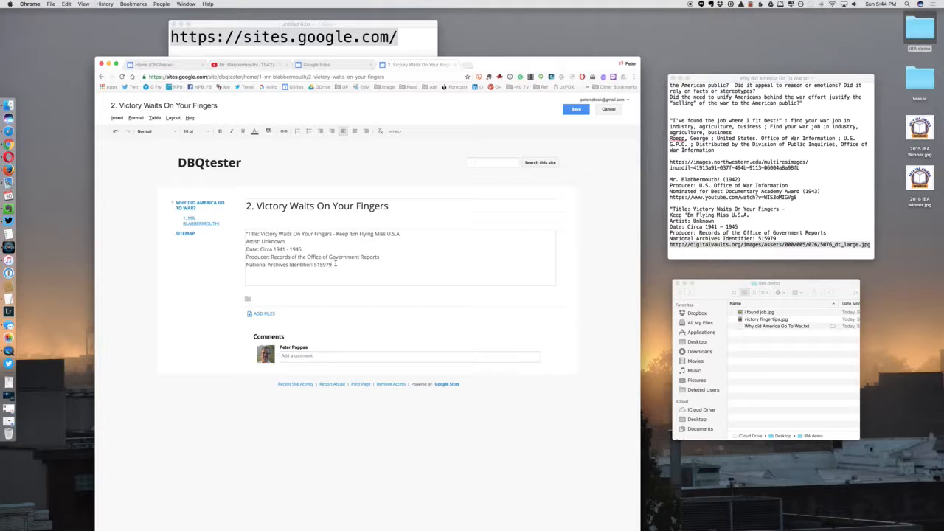
key("Return")
key("super+v")
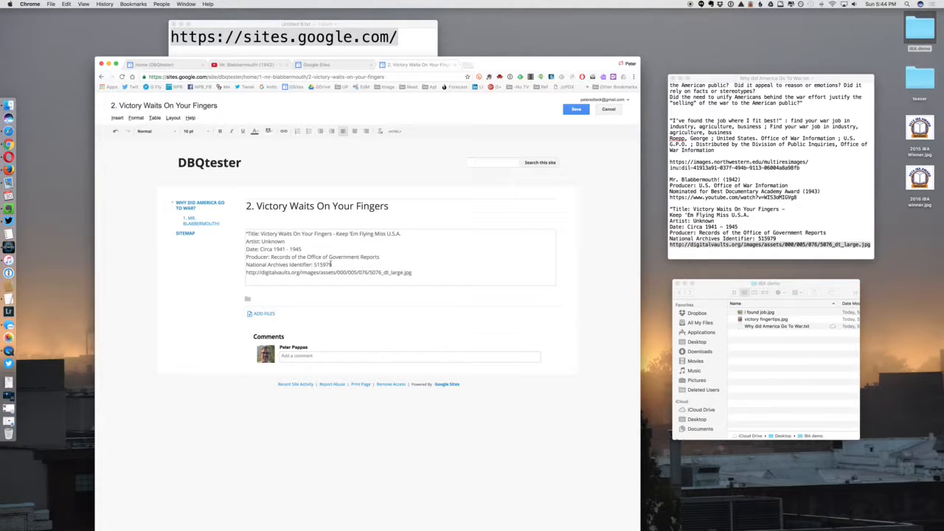
- Try to insert an image below the digitalvaults.org link on the page
left_click(118, 118)
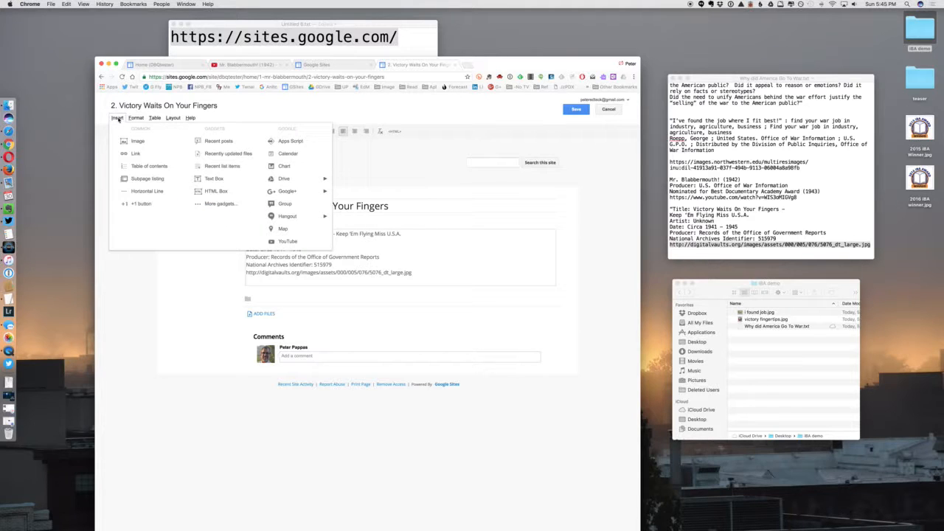
left_click(126, 141)
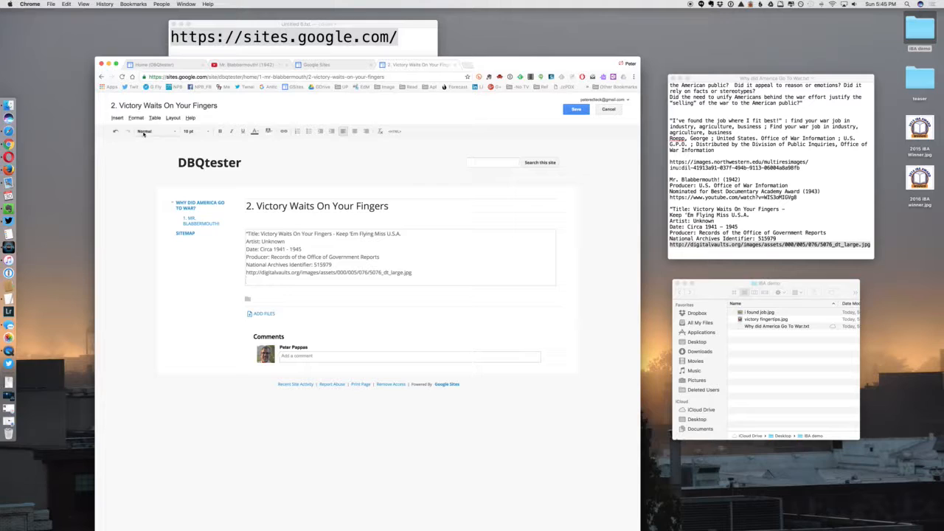
left_click(628, 63)
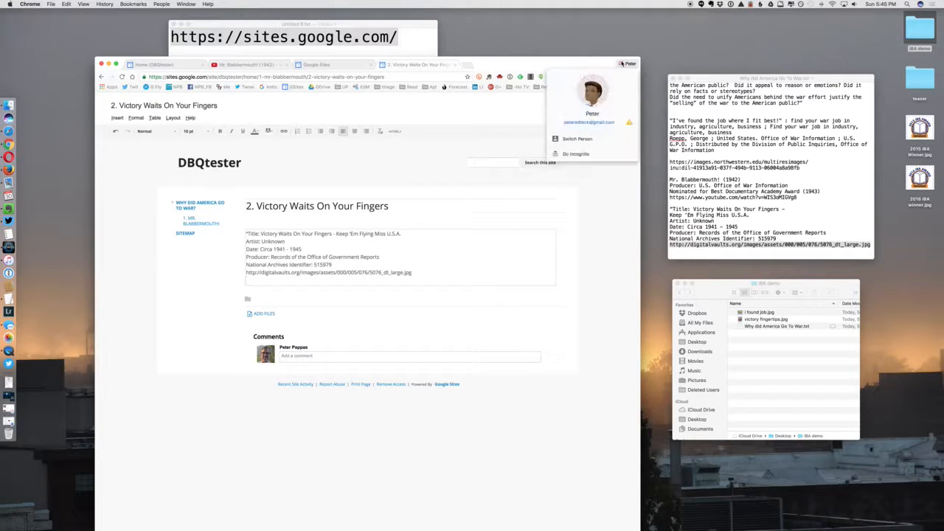
left_click(536, 67)
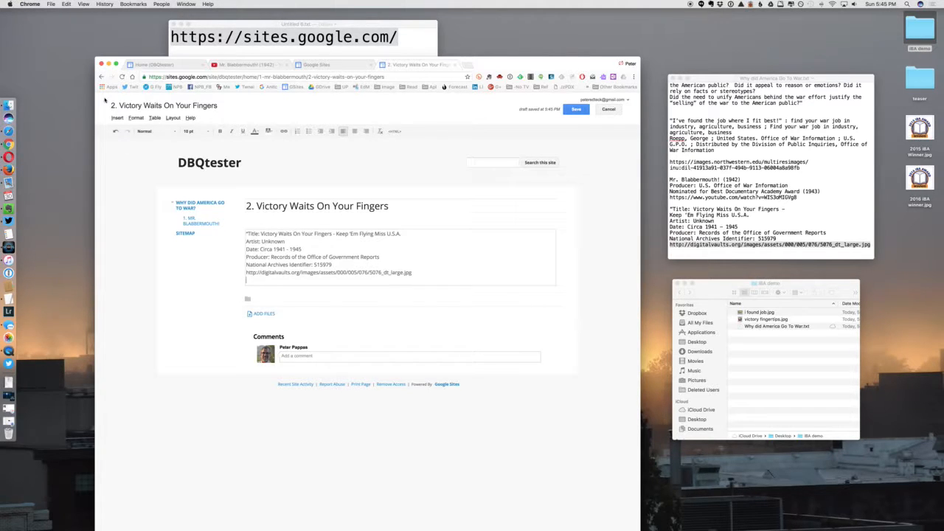
left_click(118, 118)
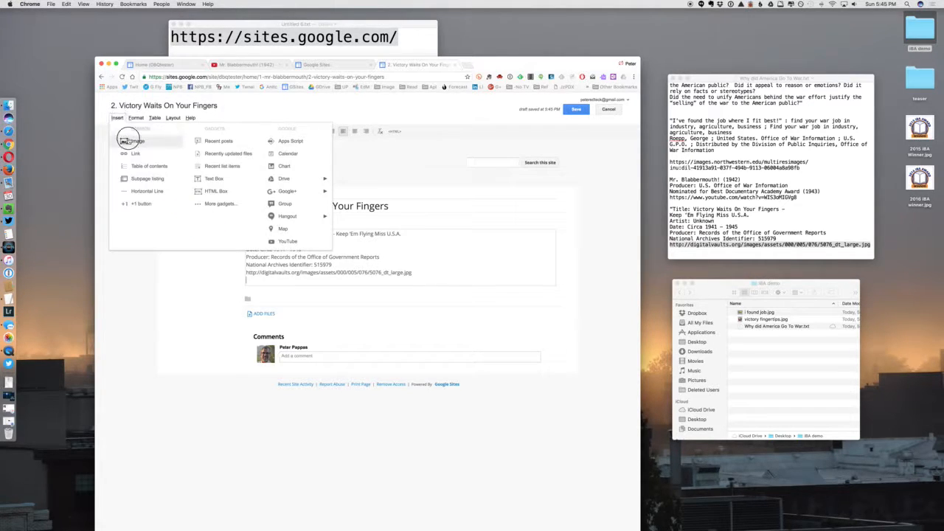
left_click(127, 140)
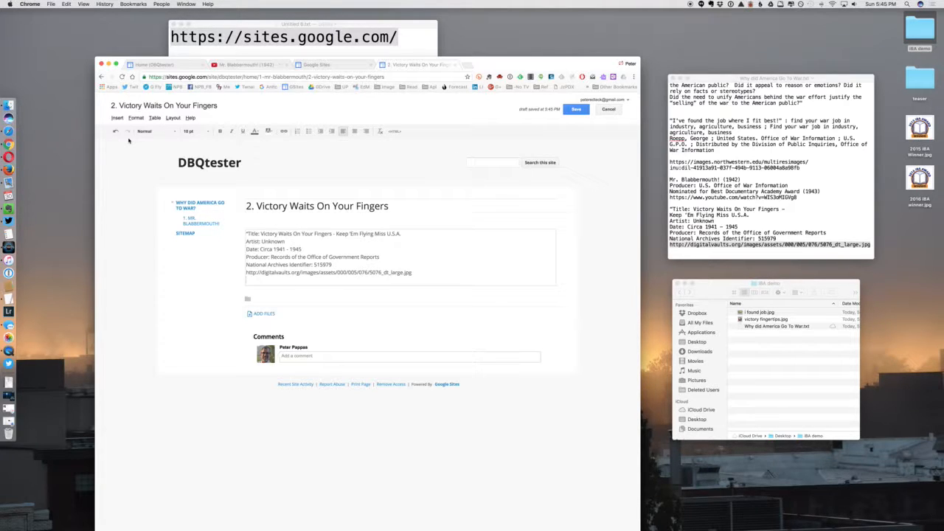
- Save the "2. Victory Waits On Your Fingers" page with its poster credits and image link
left_click(573, 107)
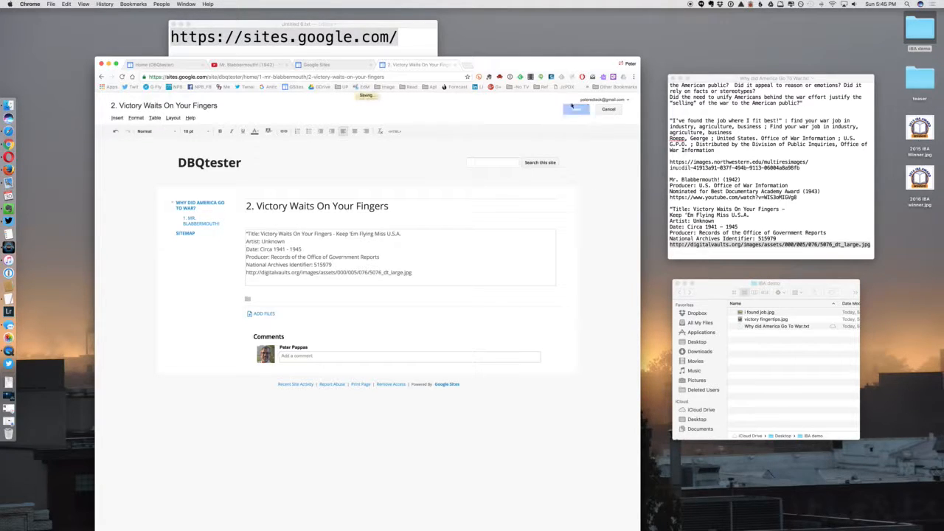